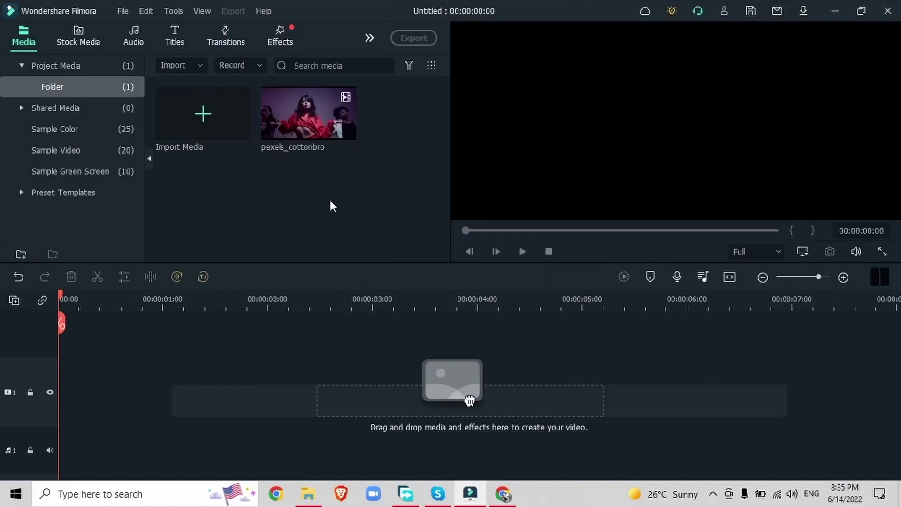
Paste a second copy of the dance clip at about 0:09 and show the Effects library
left_click(345, 130)
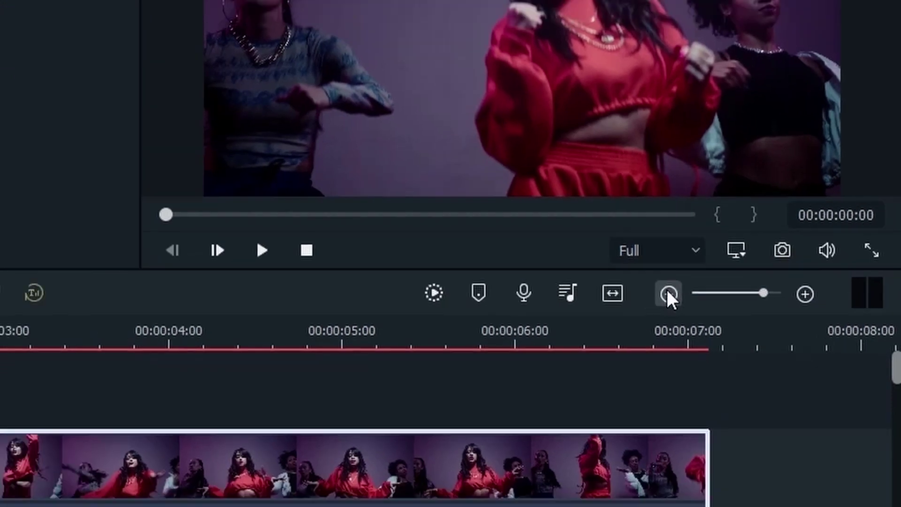
left_click(669, 295)
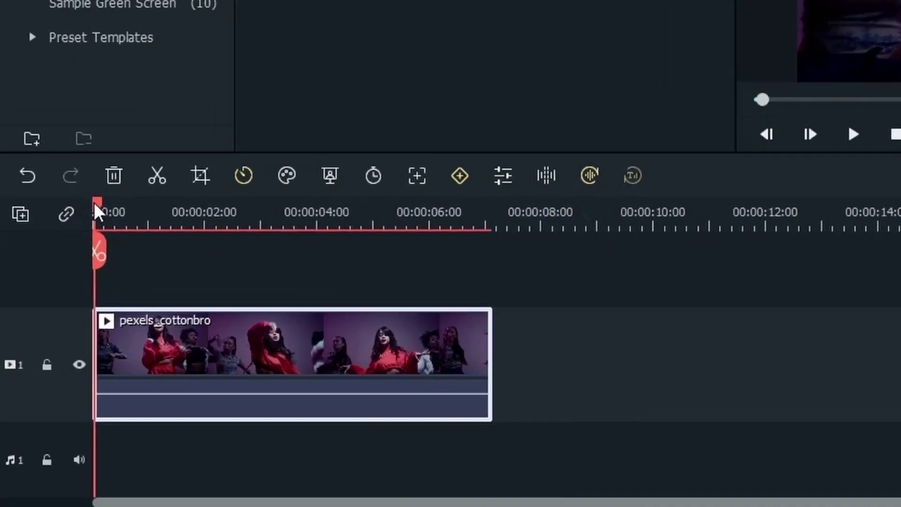
left_click_drag(96, 202, 752, 282)
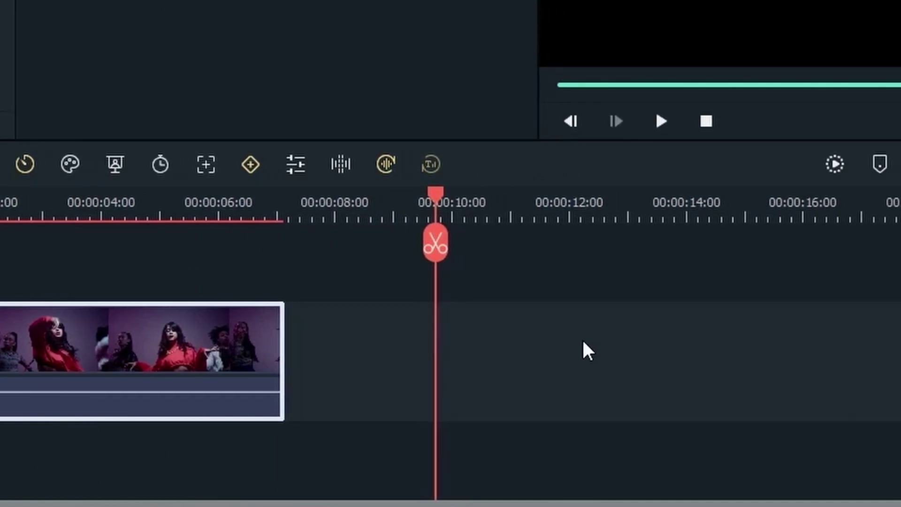
key("ctrl+v")
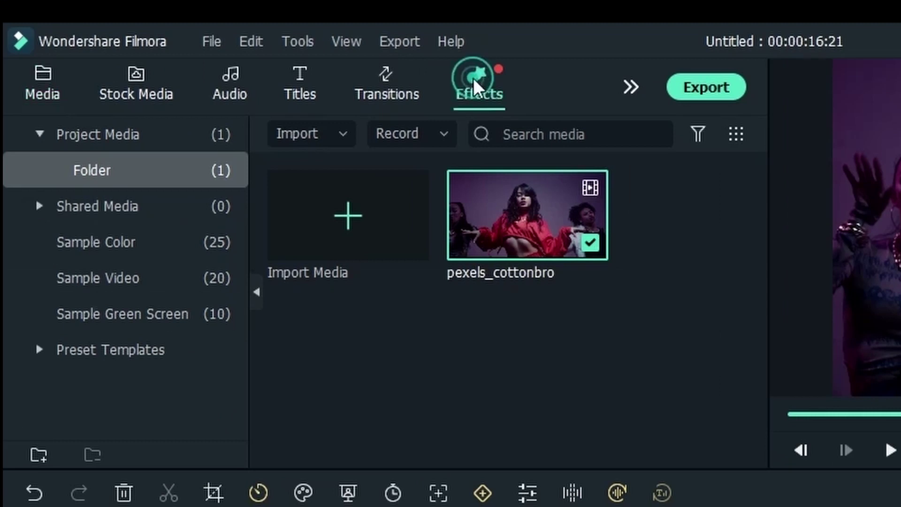
left_click(475, 85)
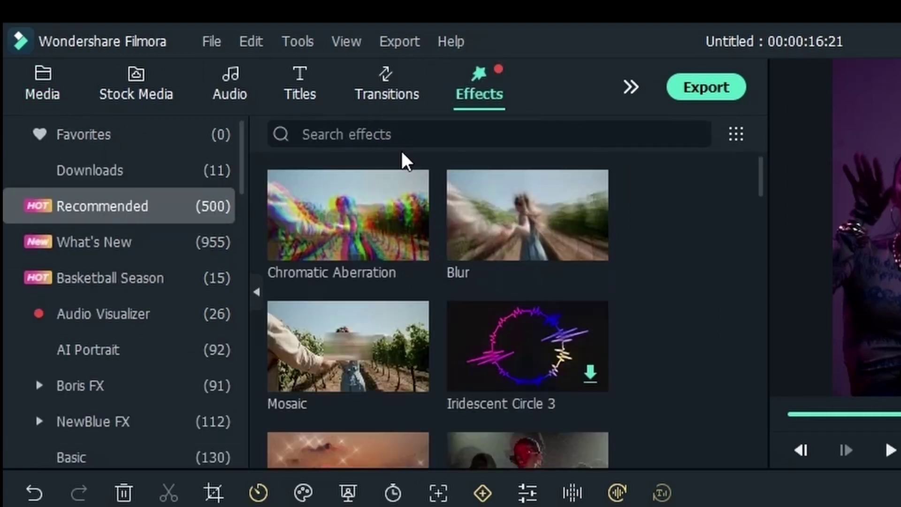
Search 'pixelated edges', download Pixelated Edges and apply it to the second dance clip
left_click(408, 125)
type("pixelated edges")
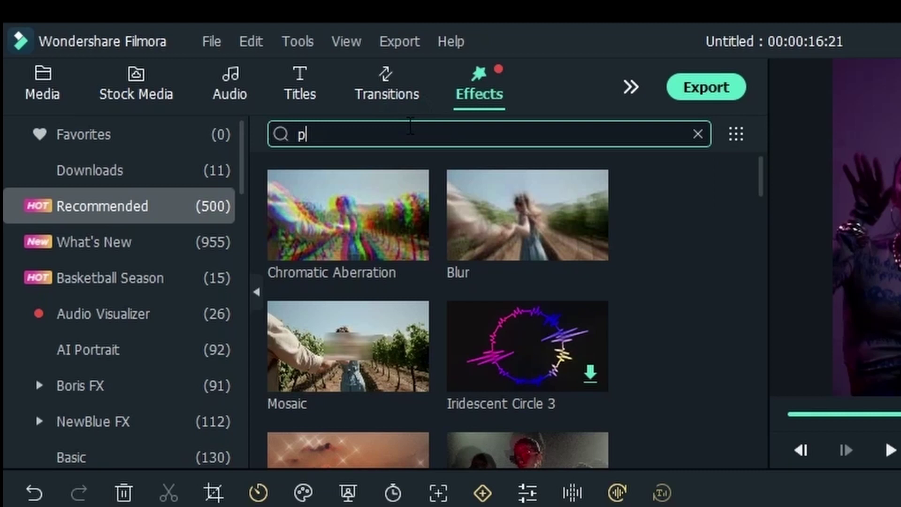
key("Return")
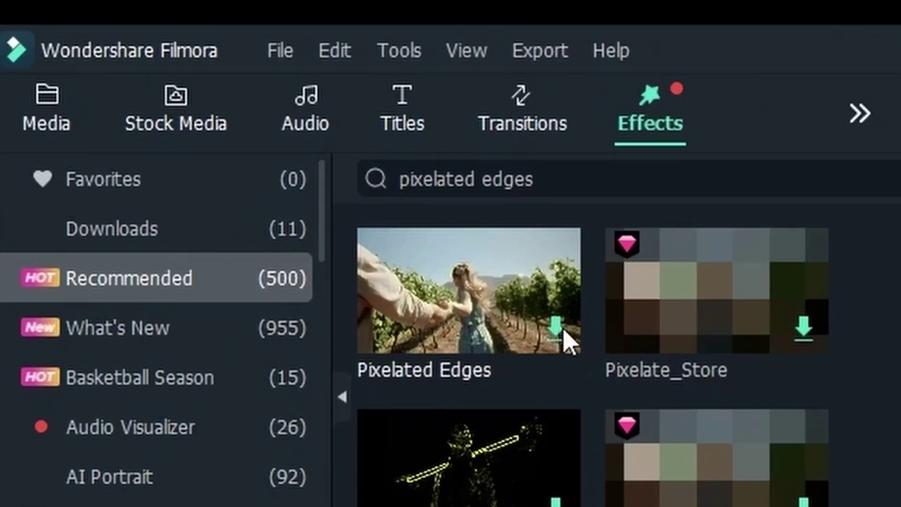
left_click(565, 339)
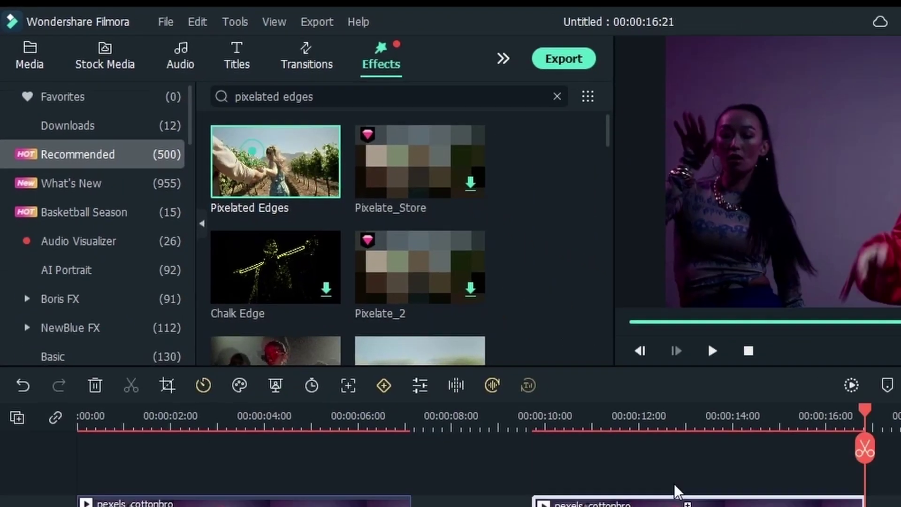
left_click_drag(676, 490, 719, 506)
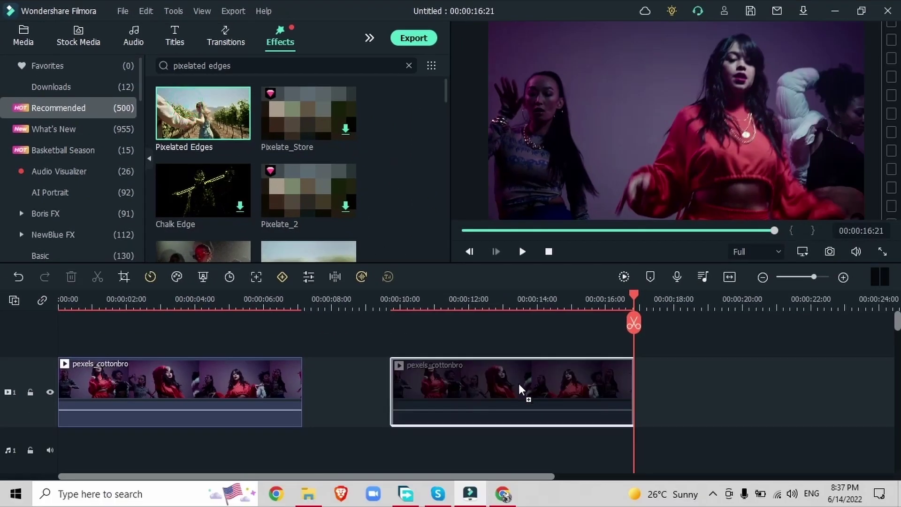
left_click(710, 506)
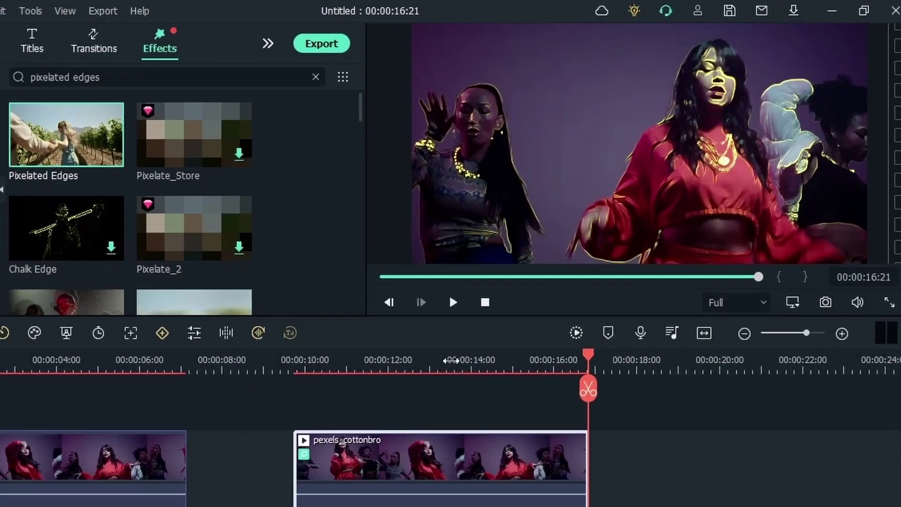
left_click(520, 389)
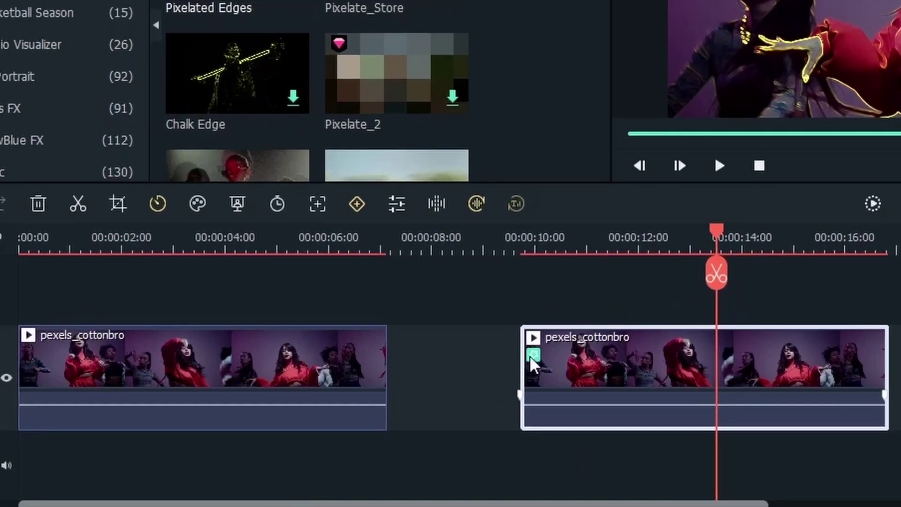
Move the edge-effect clip to track 2 at 0:00 and set its blending mode to Difference
left_click_drag(663, 360, 187, 372)
left_click(99, 234)
double_click(202, 352)
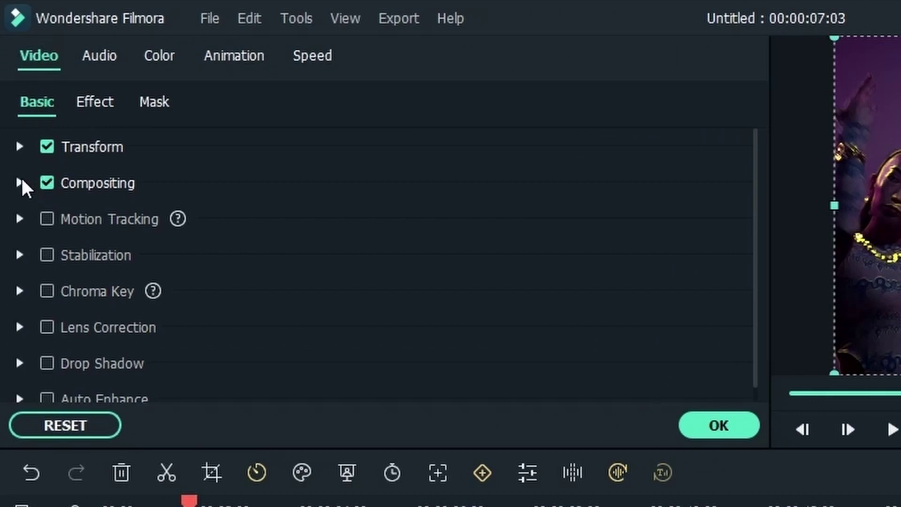
left_click(18, 182)
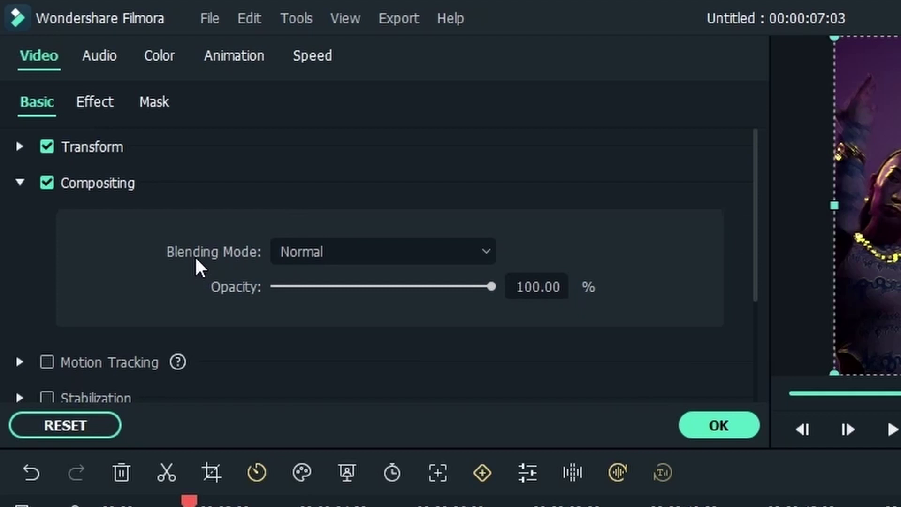
left_click(310, 251)
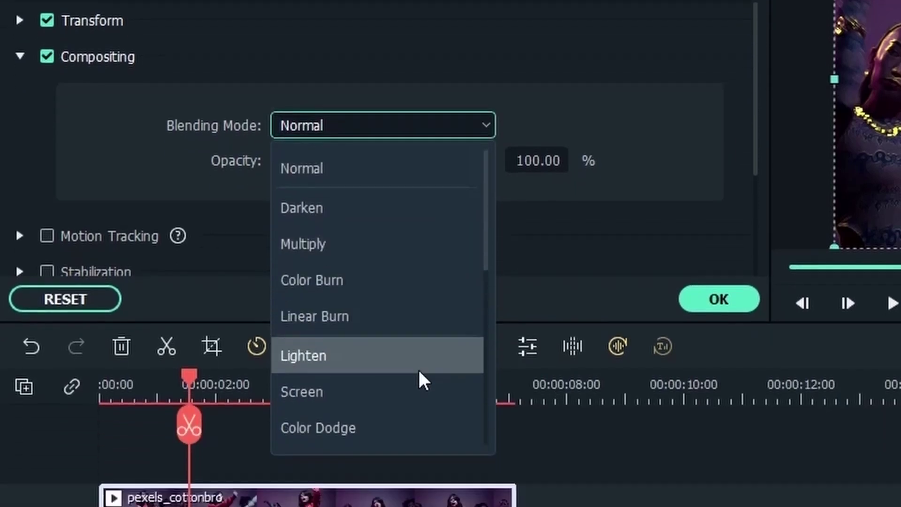
scroll(419, 500, "down", 3)
scroll(399, 432, "down", 3)
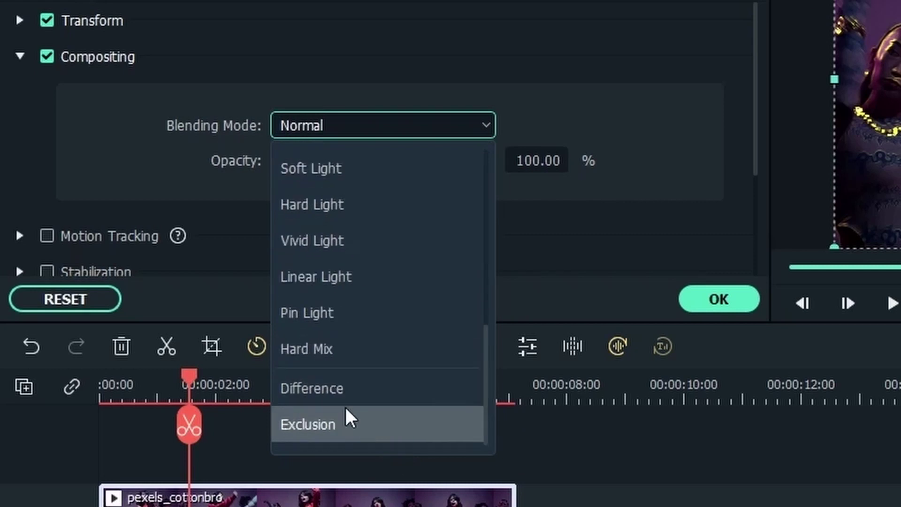
left_click(332, 390)
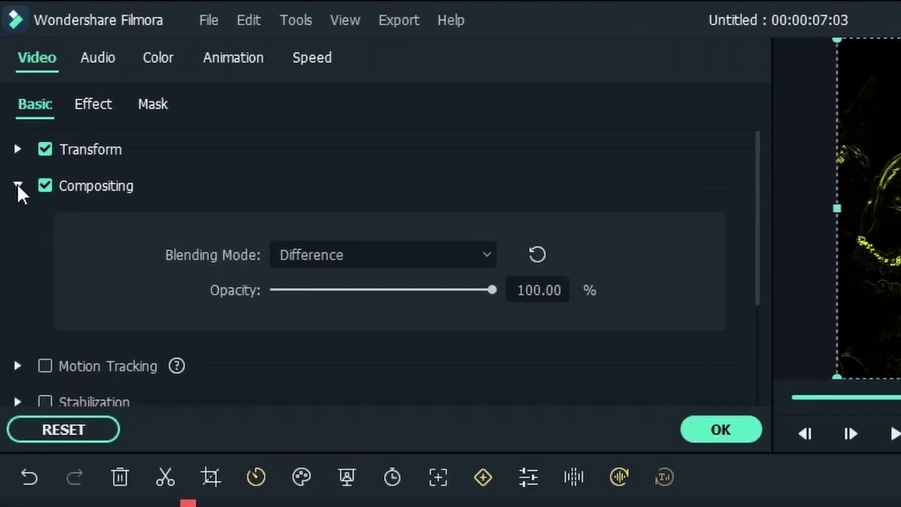
Change the Pixelated Edges outline colour from yellow to hot pink #ff0084
left_click(12, 107)
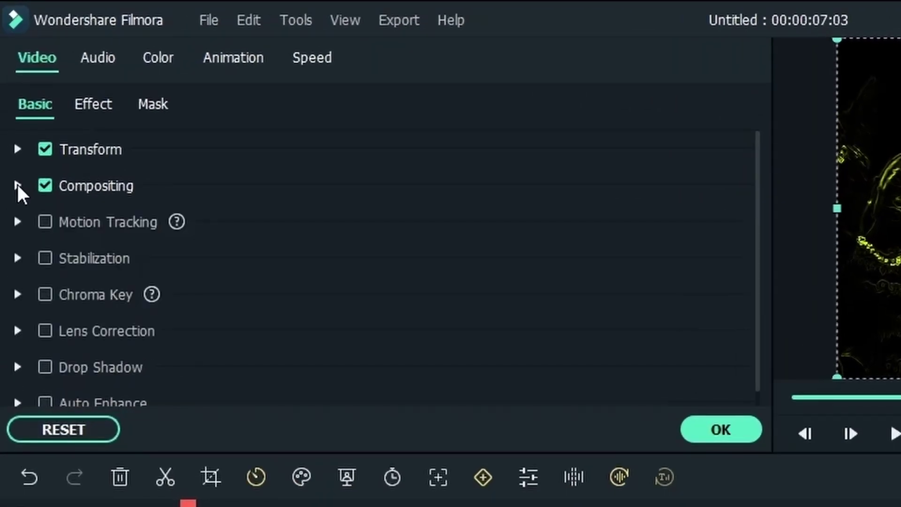
left_click(103, 107)
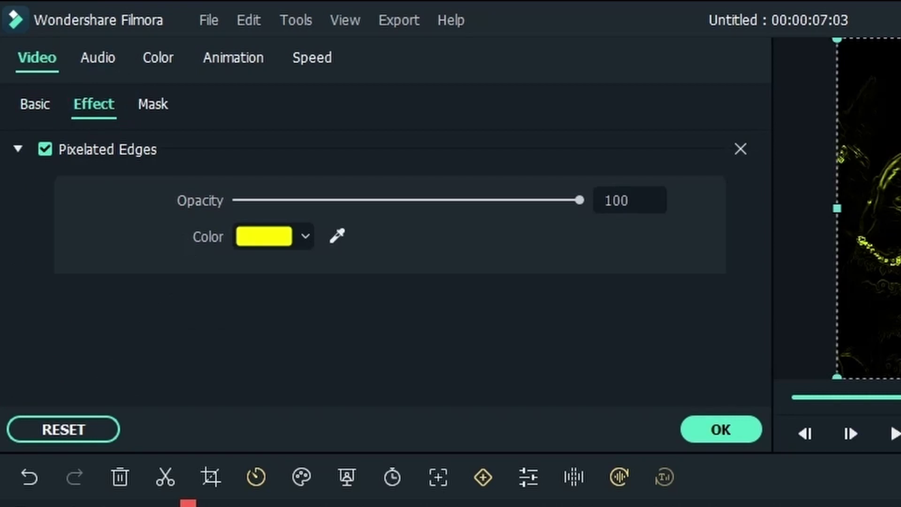
left_click(272, 238)
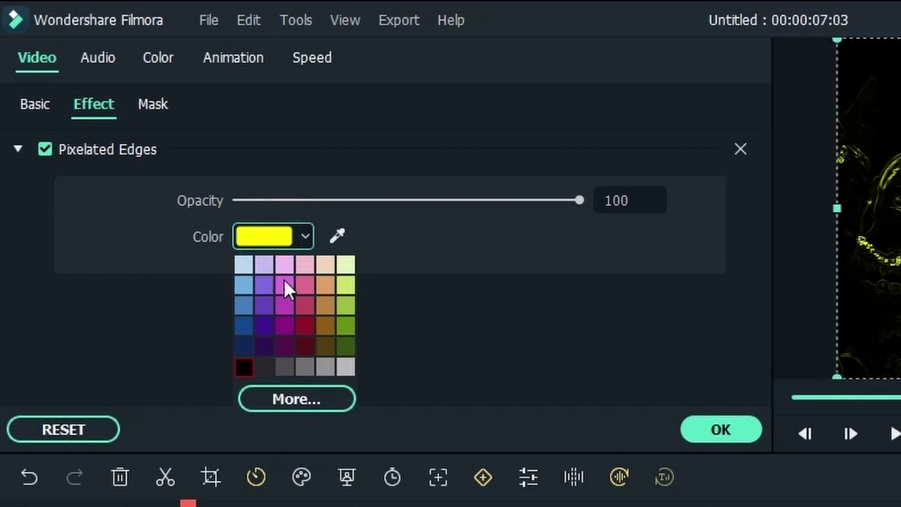
left_click(304, 394)
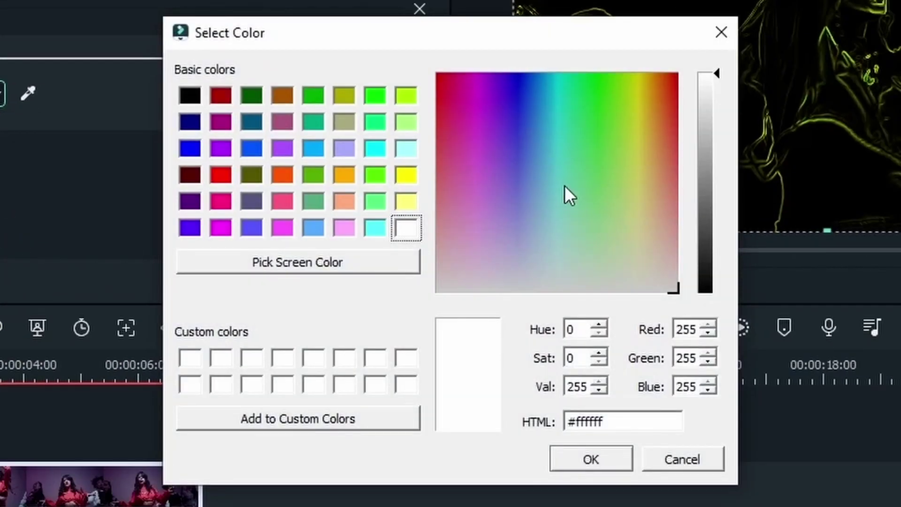
left_click_drag(518, 138, 551, 180)
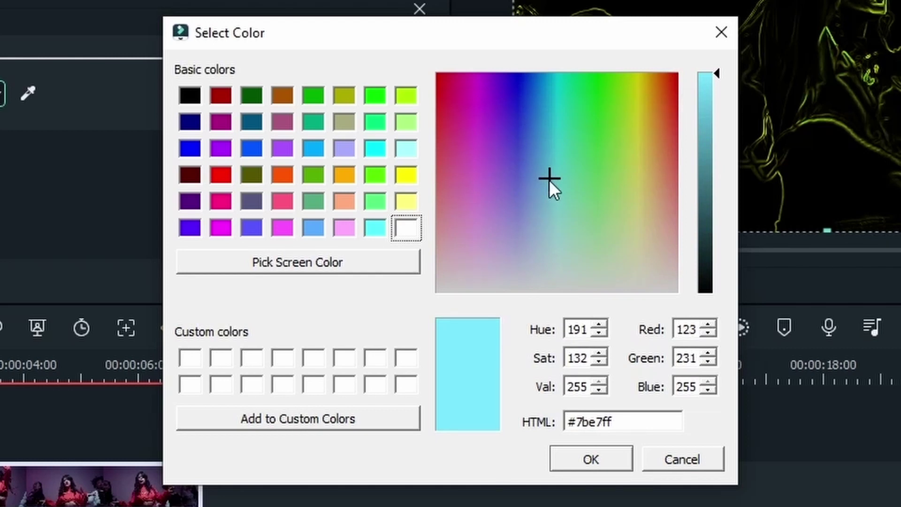
left_click_drag(550, 179, 457, 68)
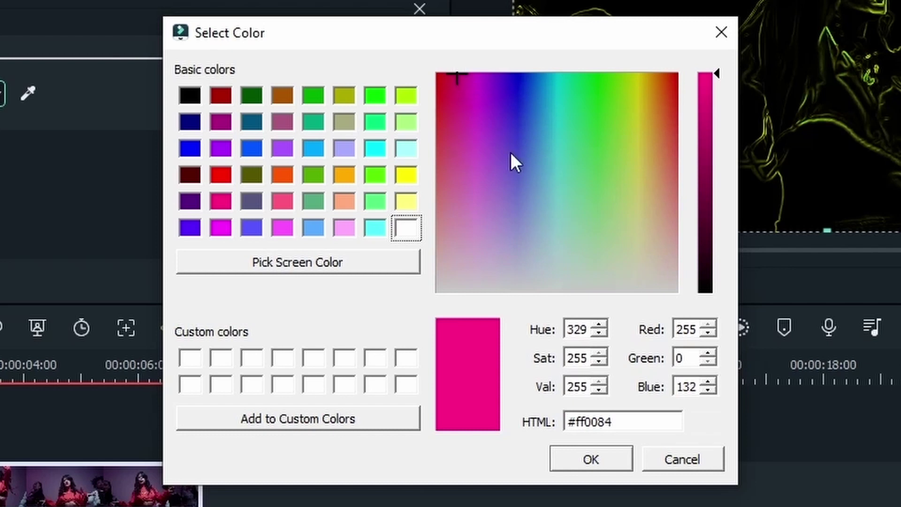
left_click(585, 449)
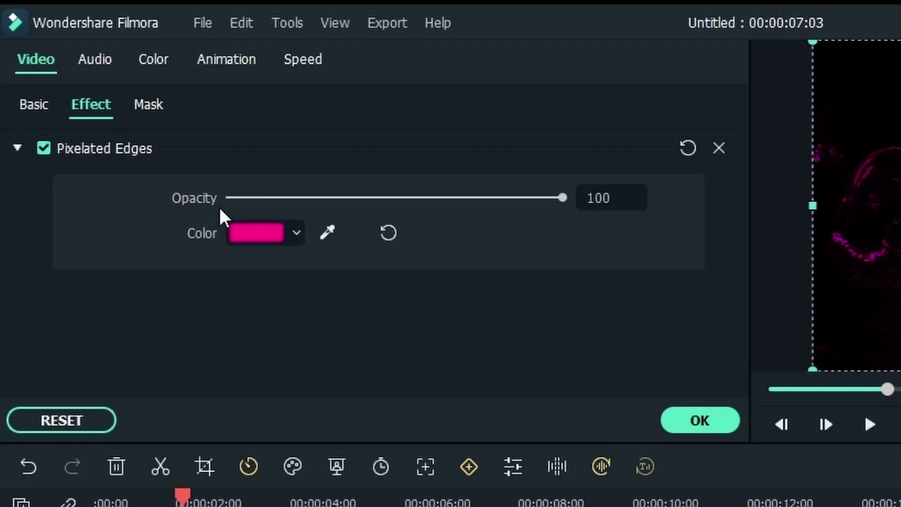
Export the video as an MP4 named 'pink lines' to the Desktop
left_click(694, 420)
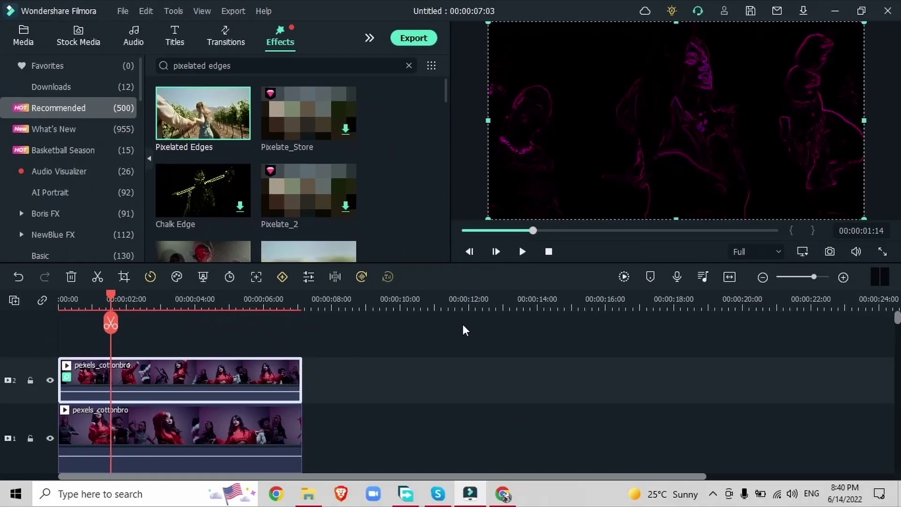
left_click(407, 42)
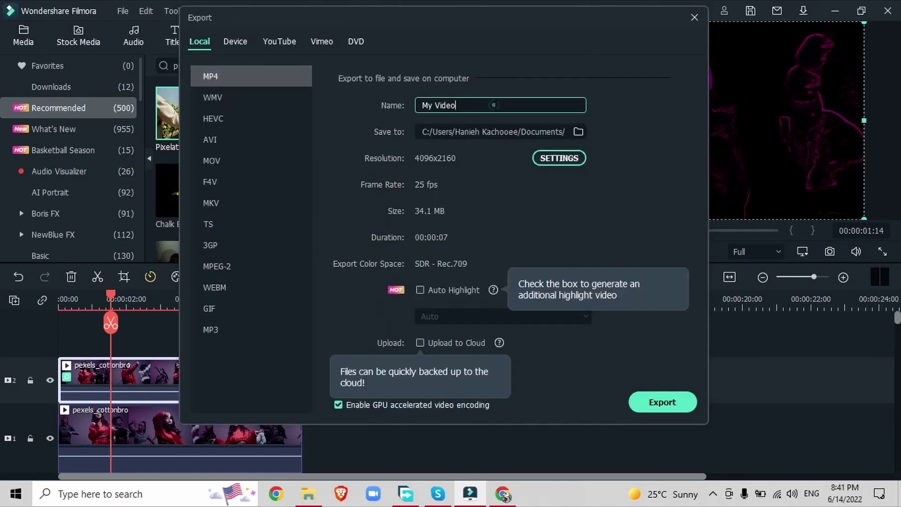
triple_click(501, 101)
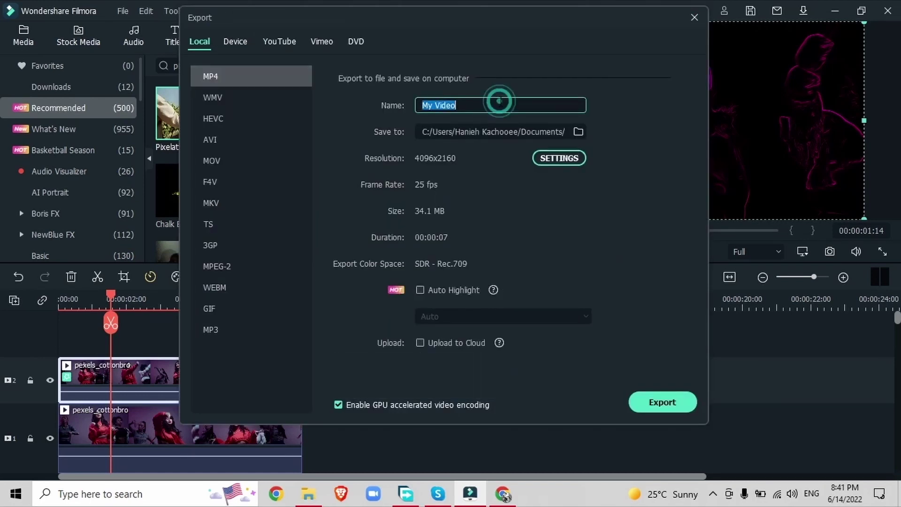
type("pink l")
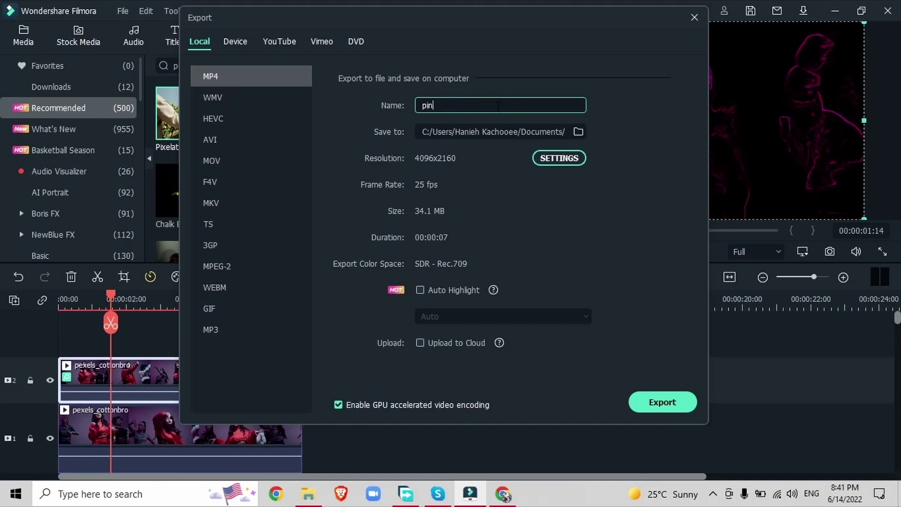
type("ines")
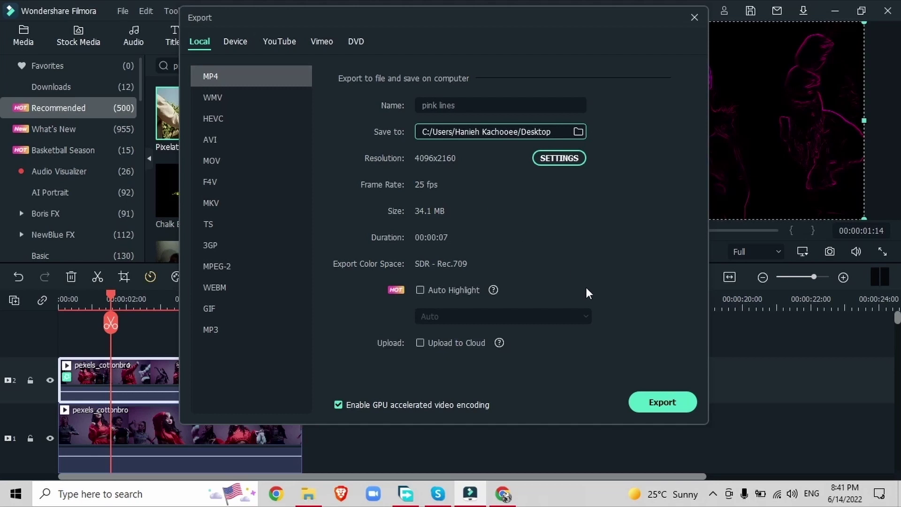
left_click(663, 403)
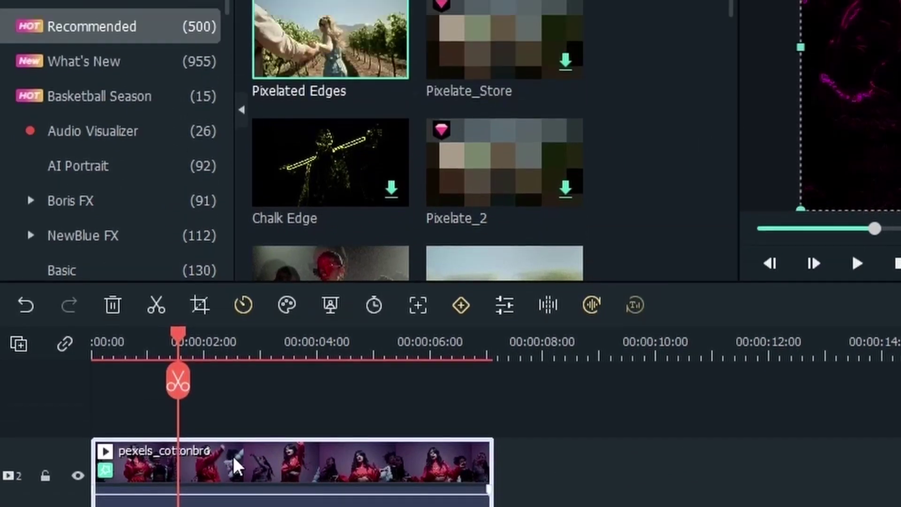
Set the top clip's Pixelated Edges outline colour to cyan #00d5ff
double_click(233, 322)
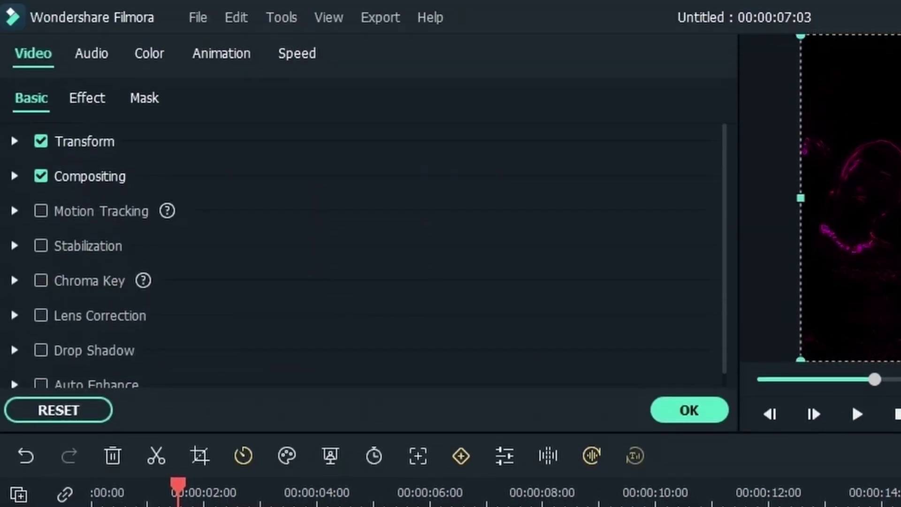
left_click(88, 98)
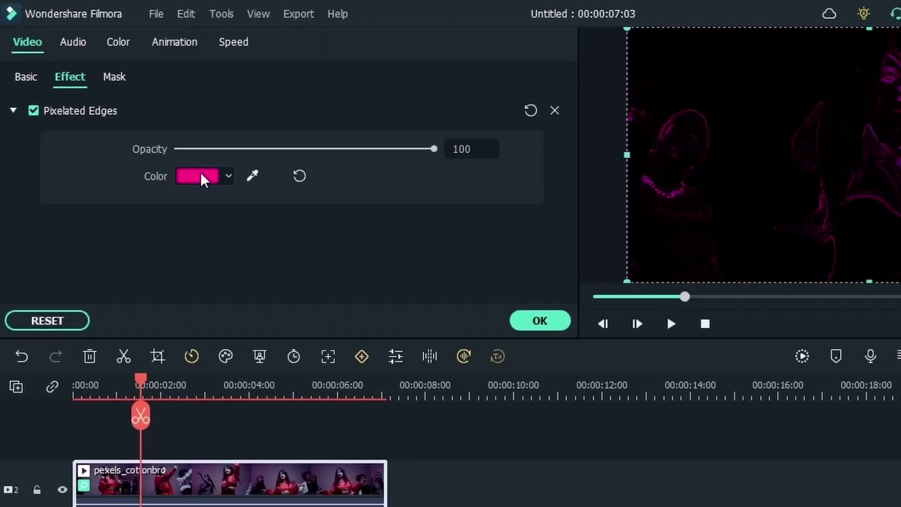
left_click(249, 224)
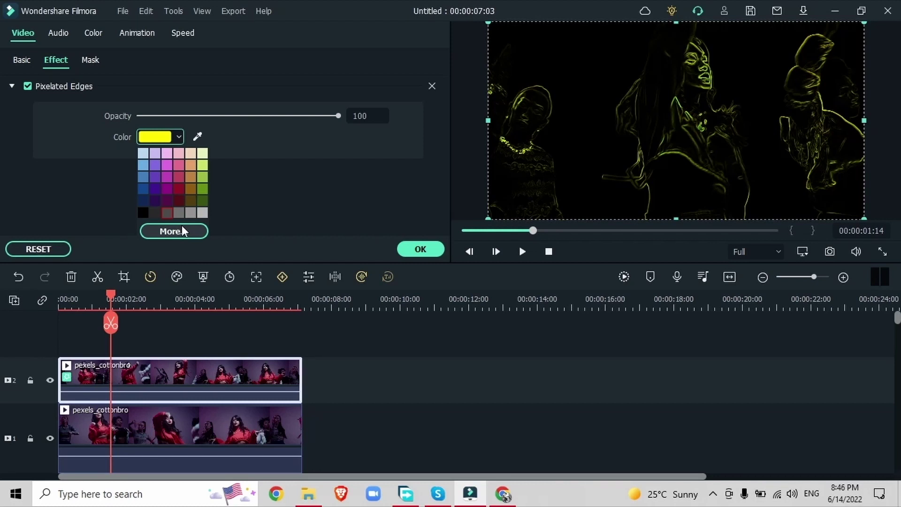
left_click(181, 231)
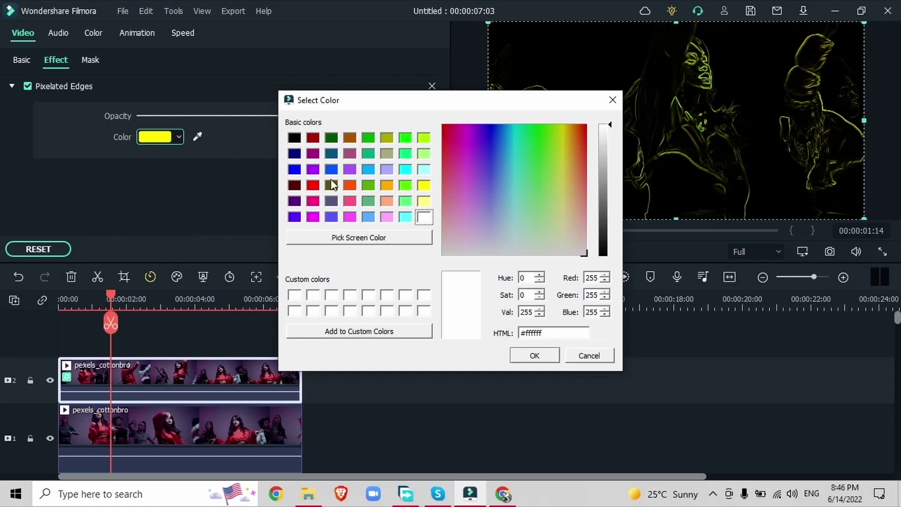
left_click(511, 126)
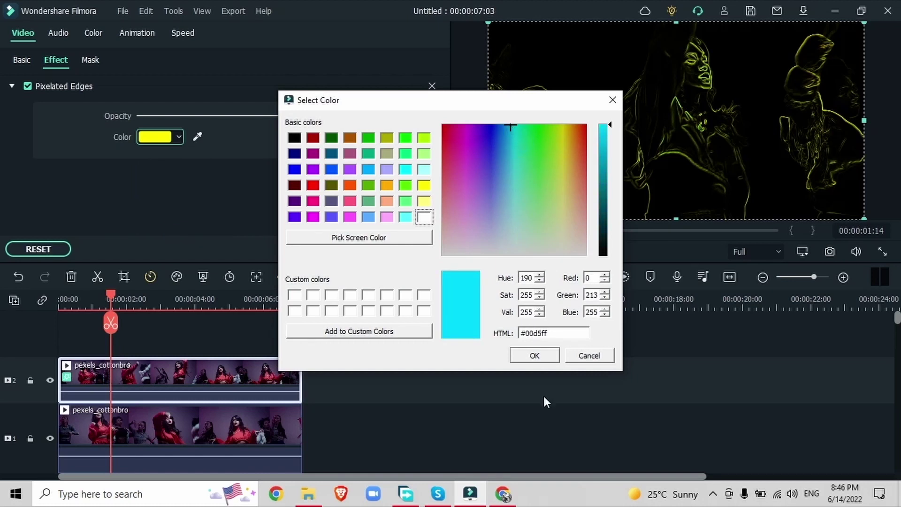
left_click(534, 355)
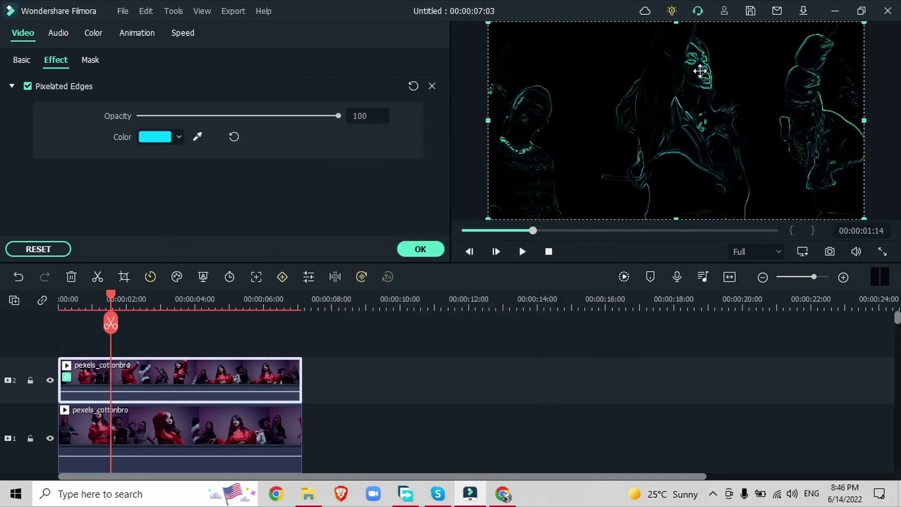
left_click(419, 252)
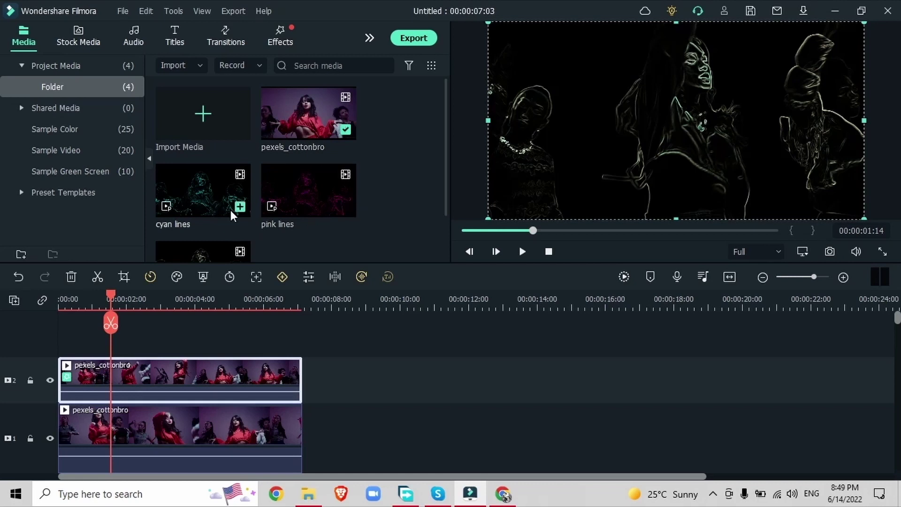
Deselect the track 2 clip and scroll the Media panel to reveal white lines
scroll(230, 210, "down", 1)
left_click(233, 321)
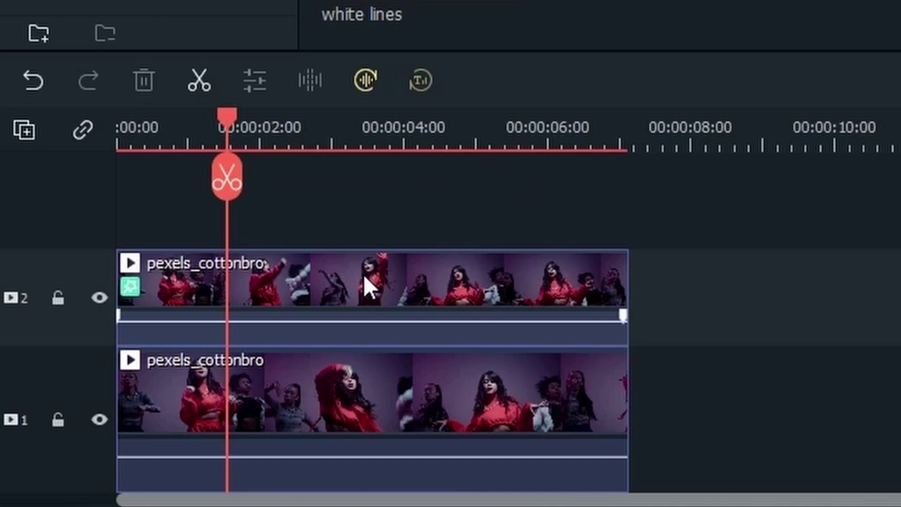
Delete the edge-effect clip from track 2 and place cyan lines on the timeline at about 2 seconds
left_click(363, 274)
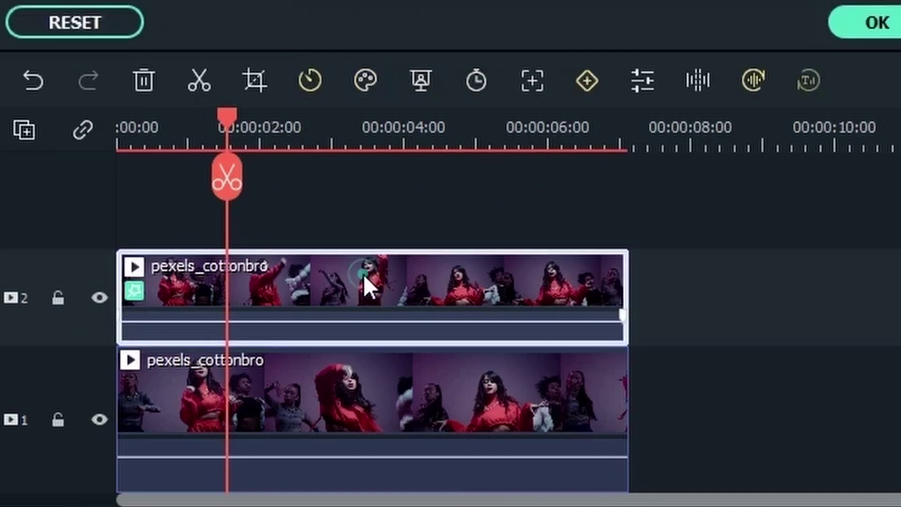
left_click(143, 80)
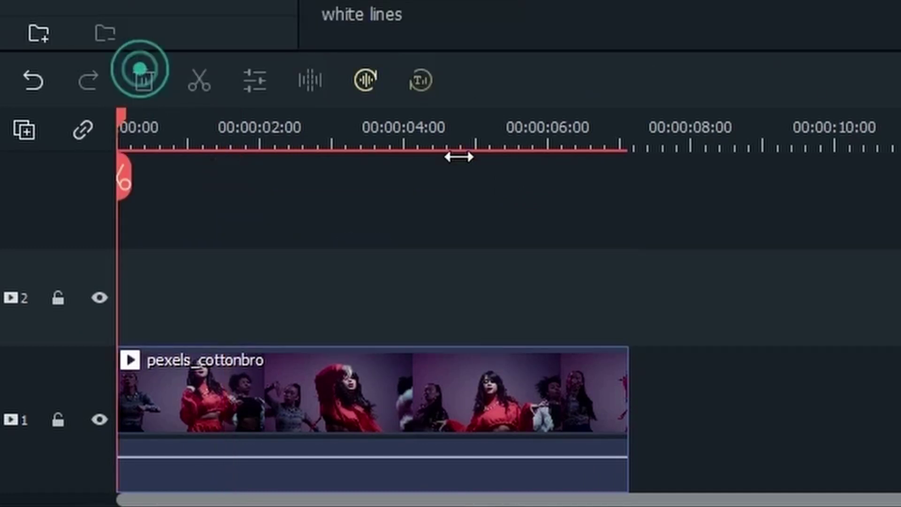
left_click_drag(123, 119, 292, 123)
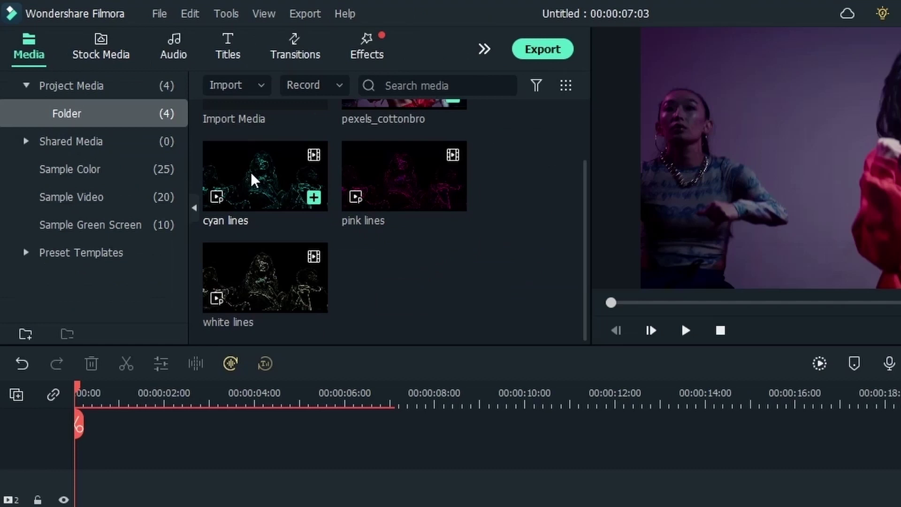
left_click_drag(330, 230, 77, 386)
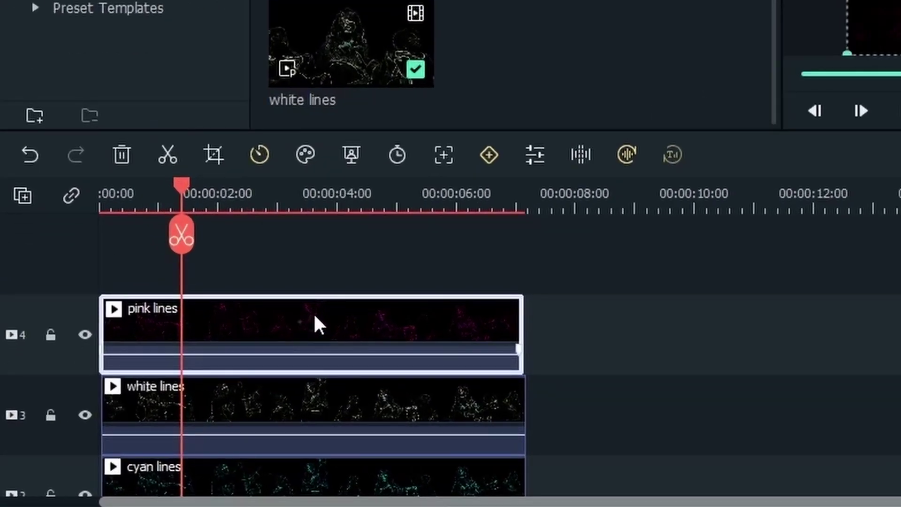
Set the pink lines clip's blending mode to Screen
left_click(181, 369)
double_click(314, 319)
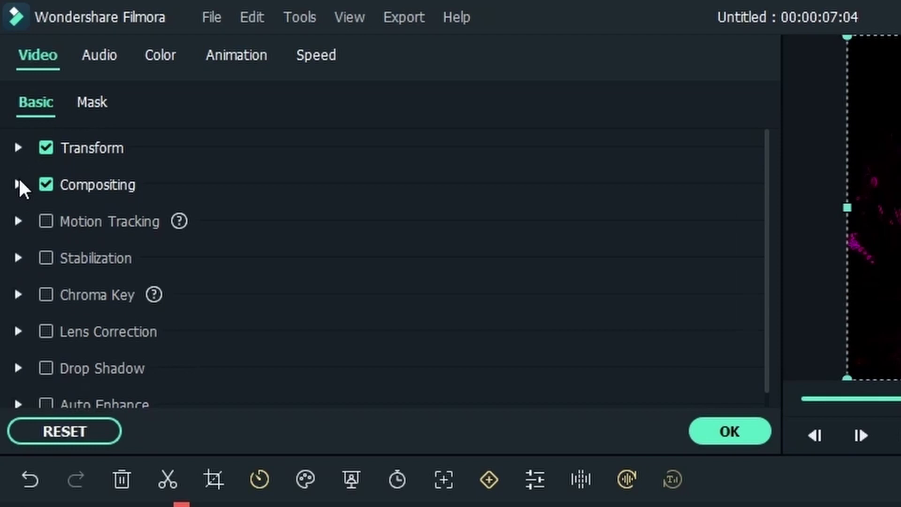
left_click(19, 184)
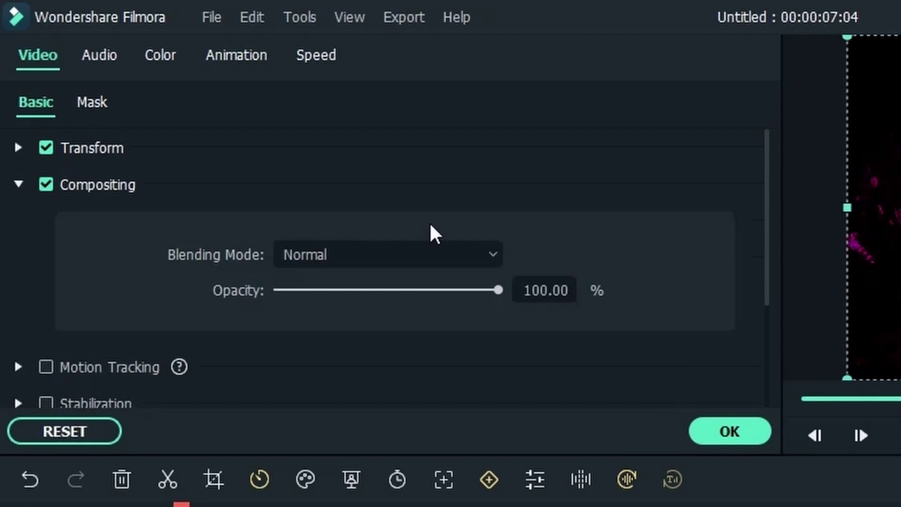
left_click(299, 265)
left_click(284, 328)
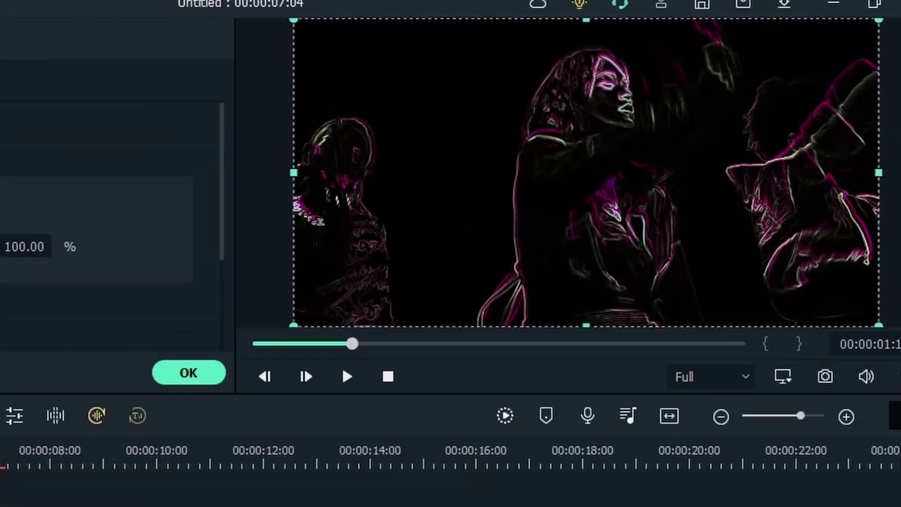
Set the white lines and cyan lines clips' blending modes to Screen
left_click(257, 147)
left_click(230, 306)
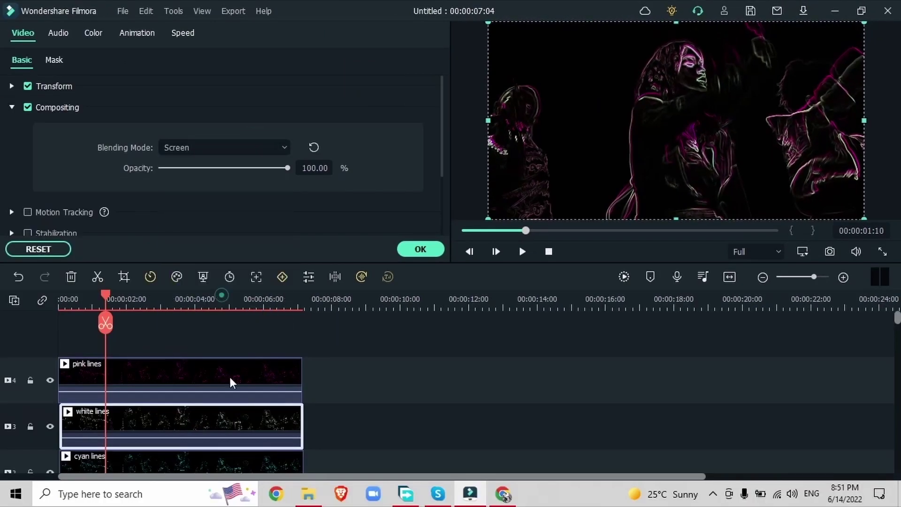
left_click(246, 459)
left_click(221, 150)
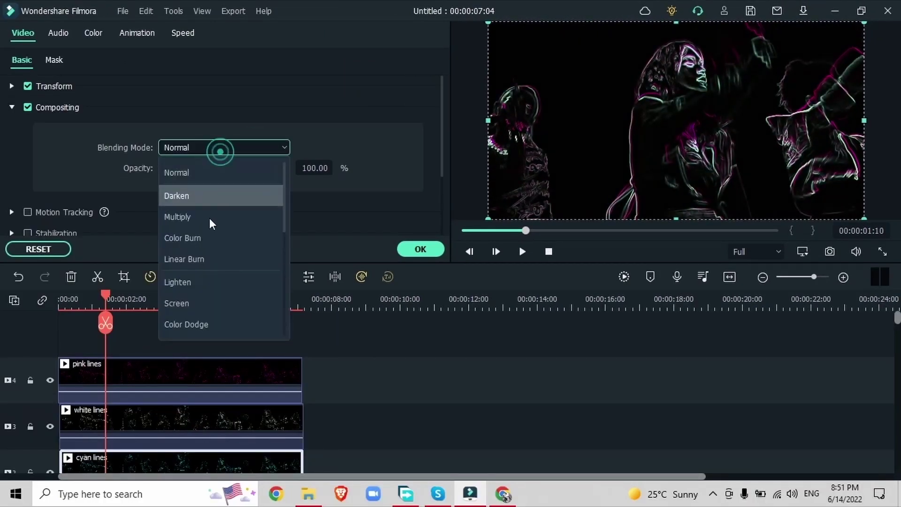
left_click(201, 303)
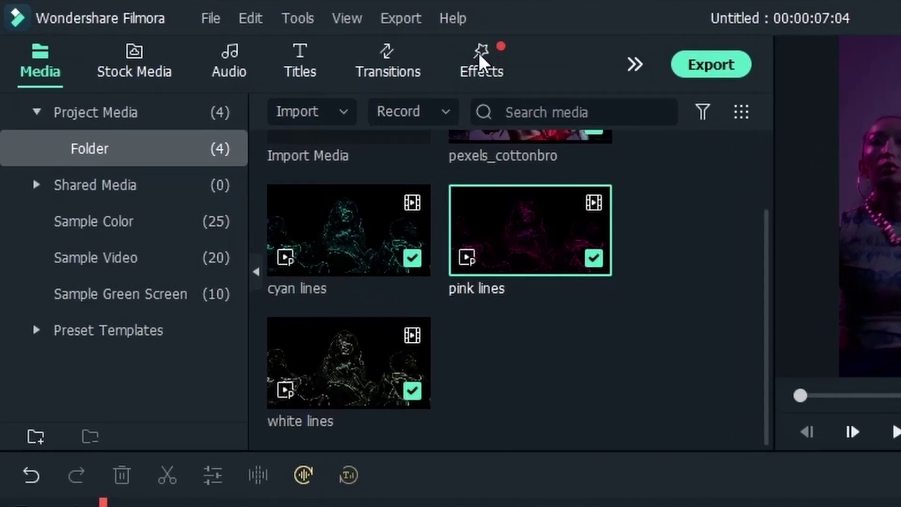
Apply the Glow effect to the cyan lines clip and lock the original footage track
left_click(279, 34)
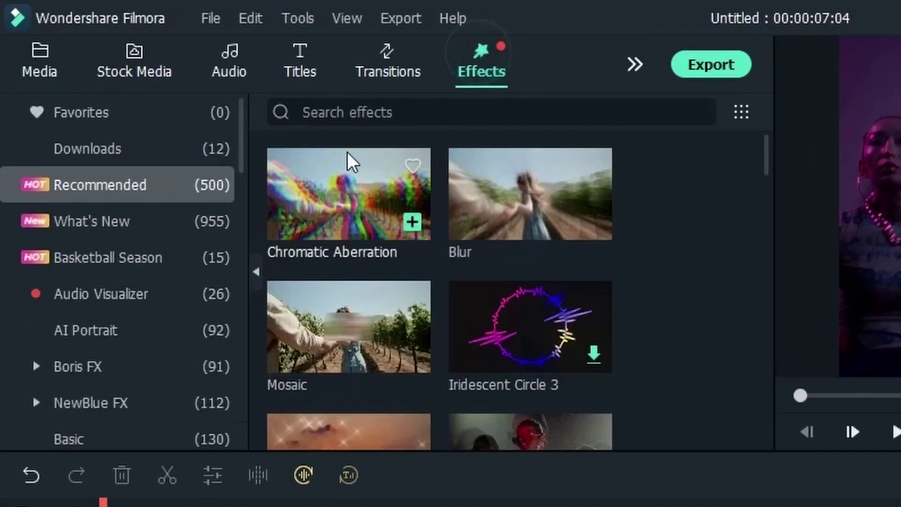
left_click(310, 112)
type("glow")
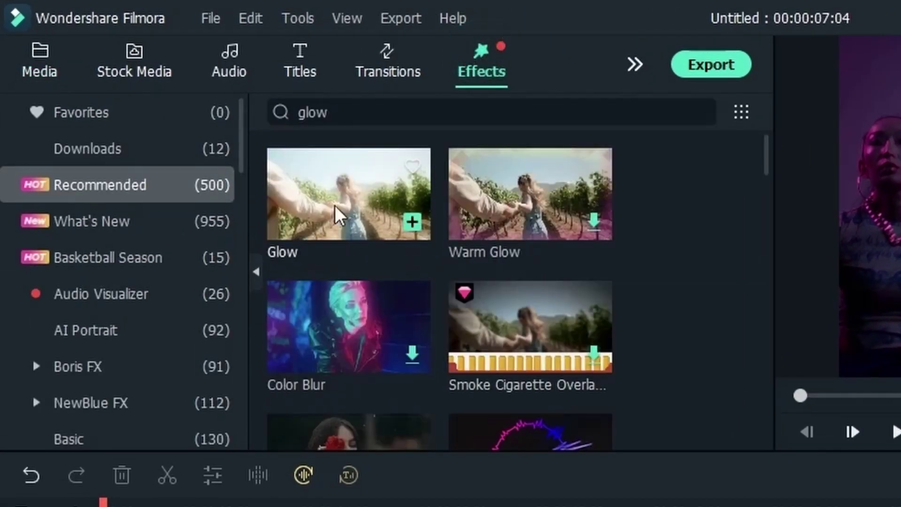
left_click(345, 188)
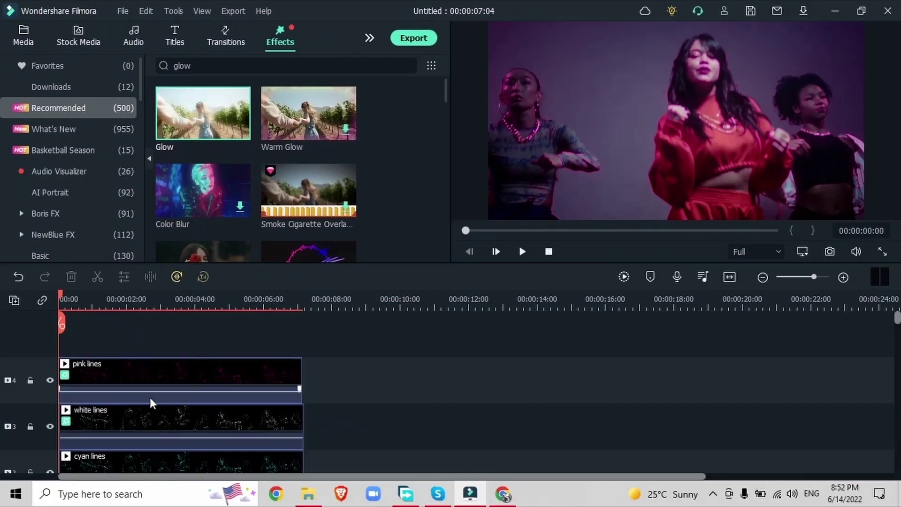
scroll(153, 449, "down", 2)
left_click_drag(153, 451, 165, 402)
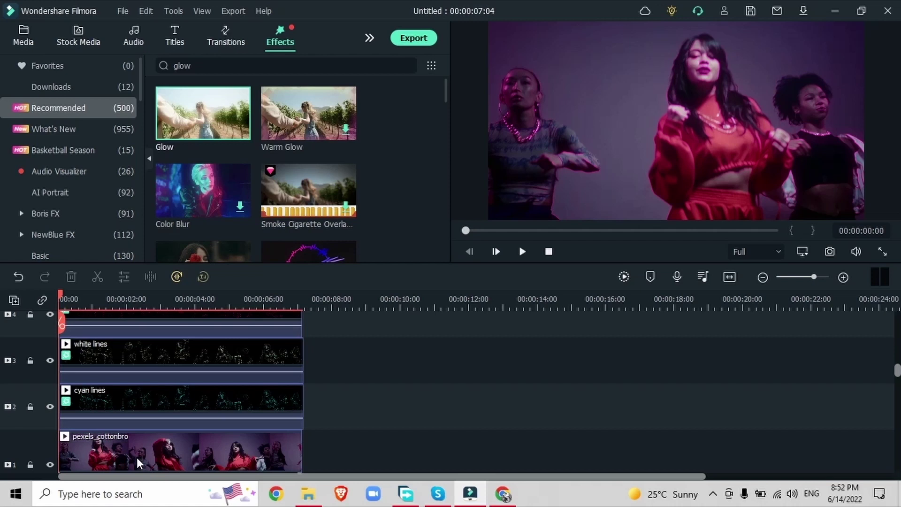
left_click(30, 464)
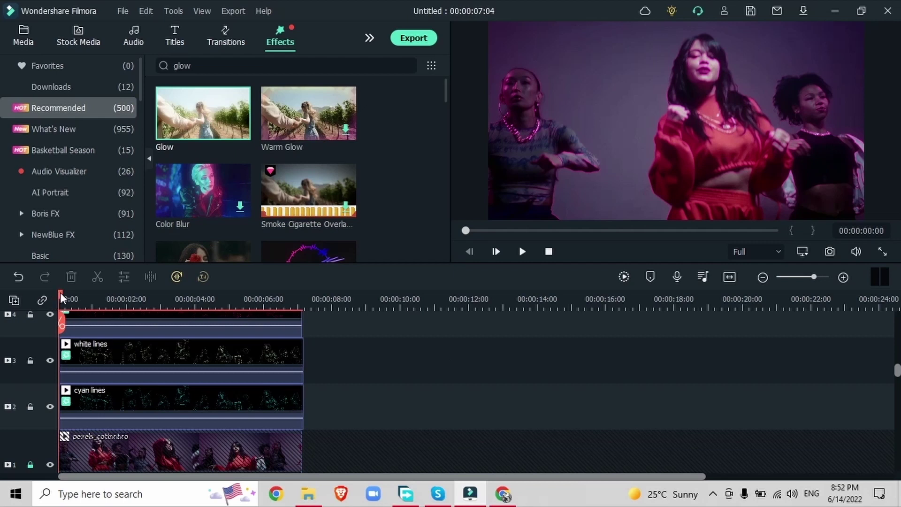
left_click_drag(125, 299, 142, 307)
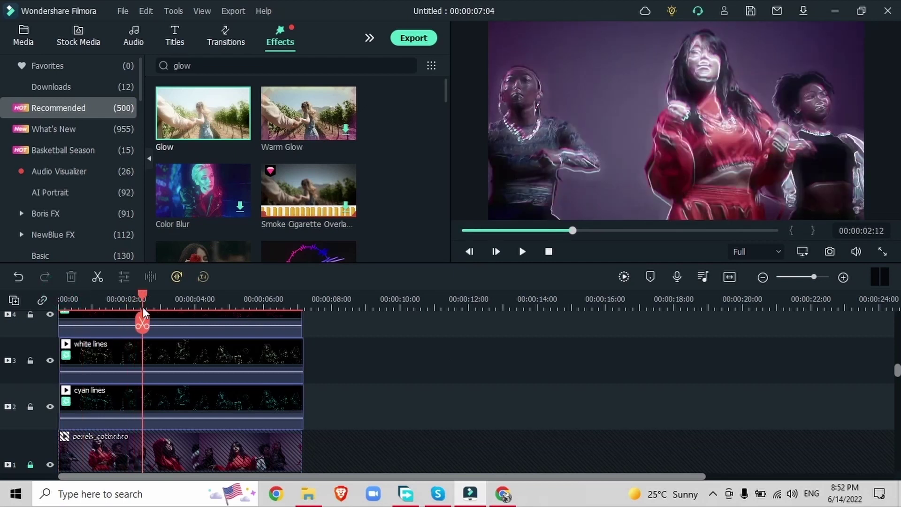
Open the white lines clip's effects and toggle its Glow off and back on
double_click(100, 386)
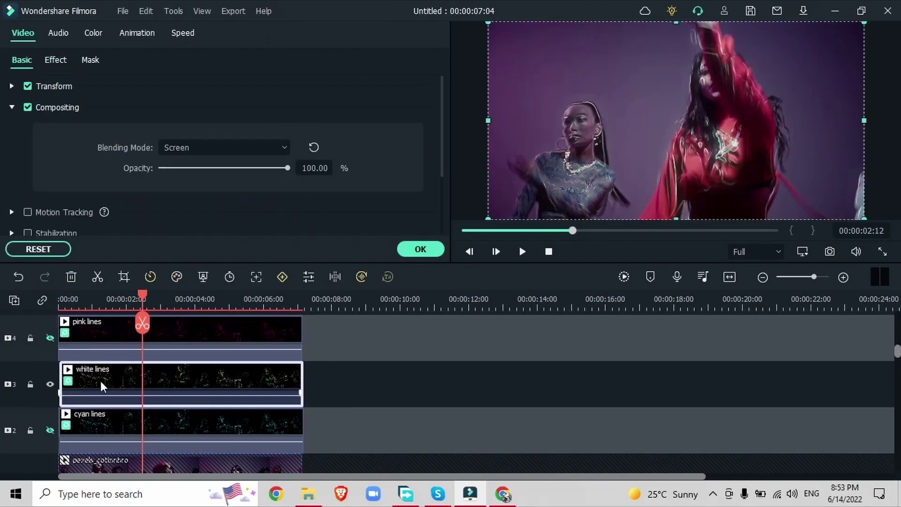
left_click(57, 59)
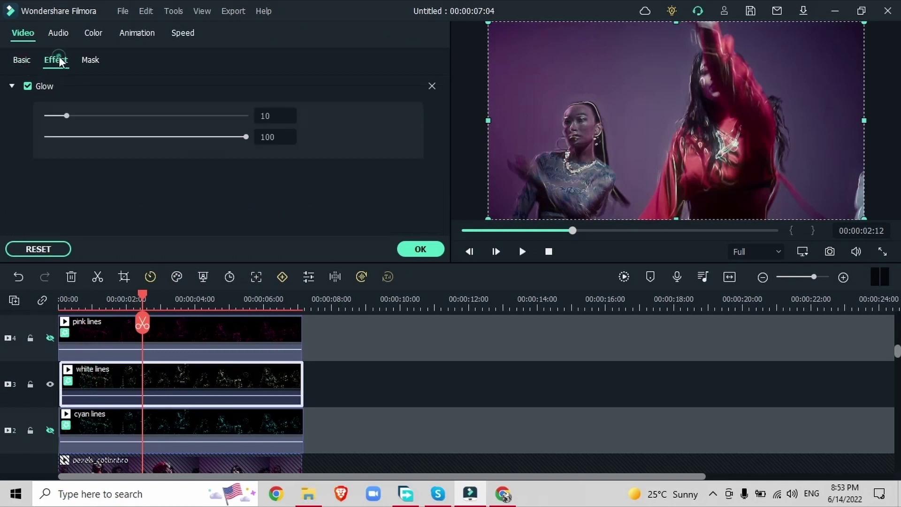
left_click(28, 86)
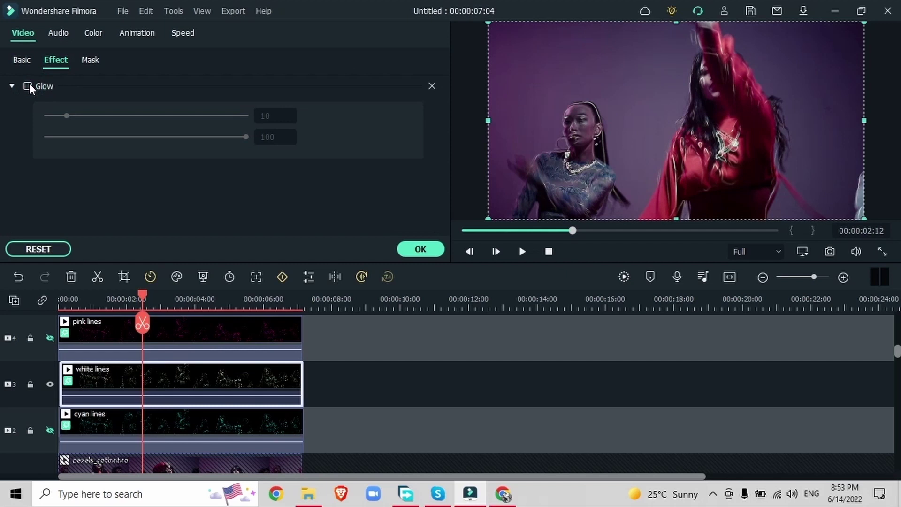
left_click(29, 84)
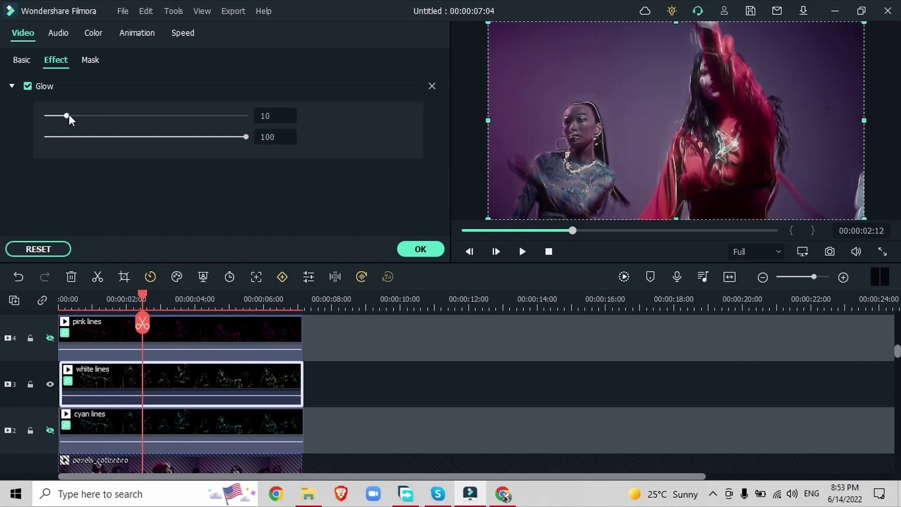
Drag the two Glow sliders, leaving them at 10 and 100
left_click_drag(68, 116, 42, 141)
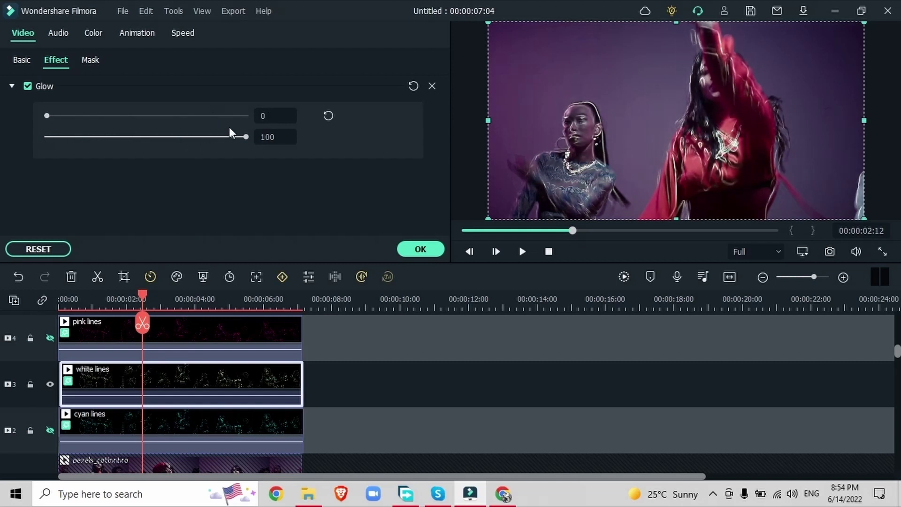
left_click_drag(145, 138, 283, 139)
left_click_drag(49, 116, 69, 120)
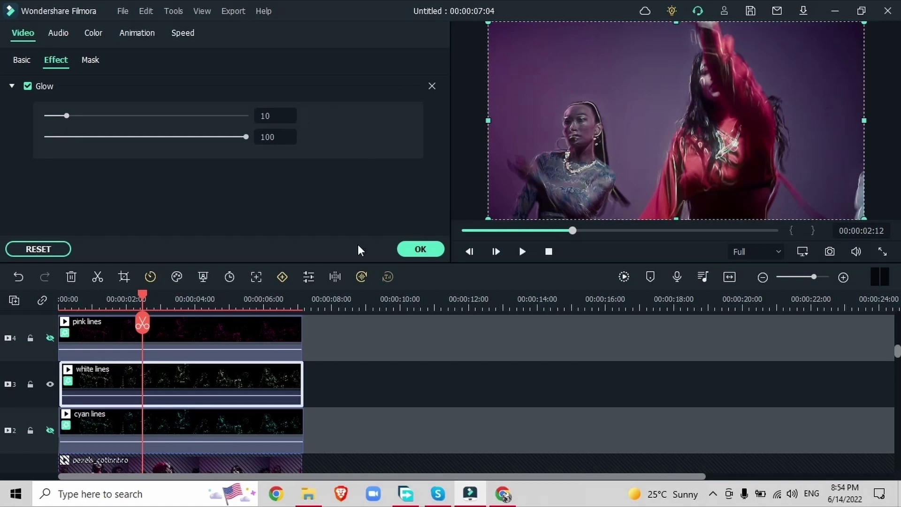
Confirm the Glow settings and toggle visibility of the pink, white and cyan lines tracks
left_click(422, 245)
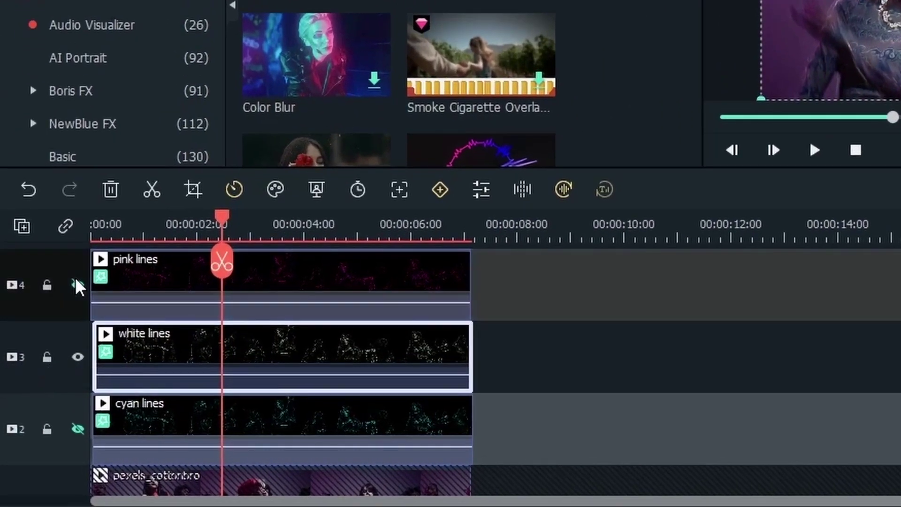
left_click(59, 321)
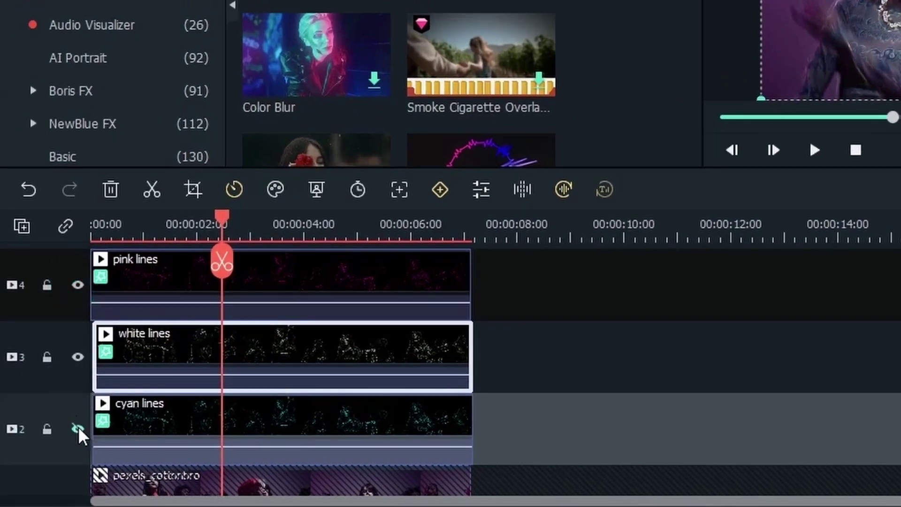
left_click(78, 427)
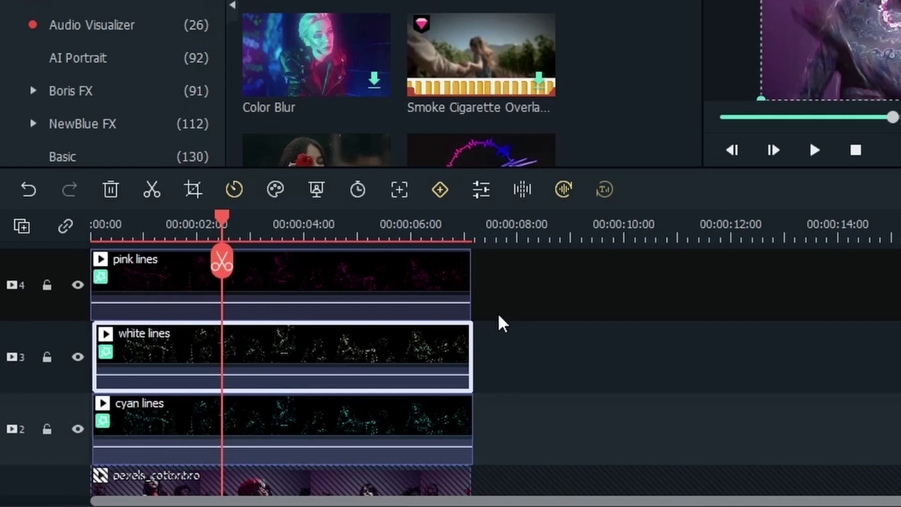
left_click(614, 354)
left_click(77, 429)
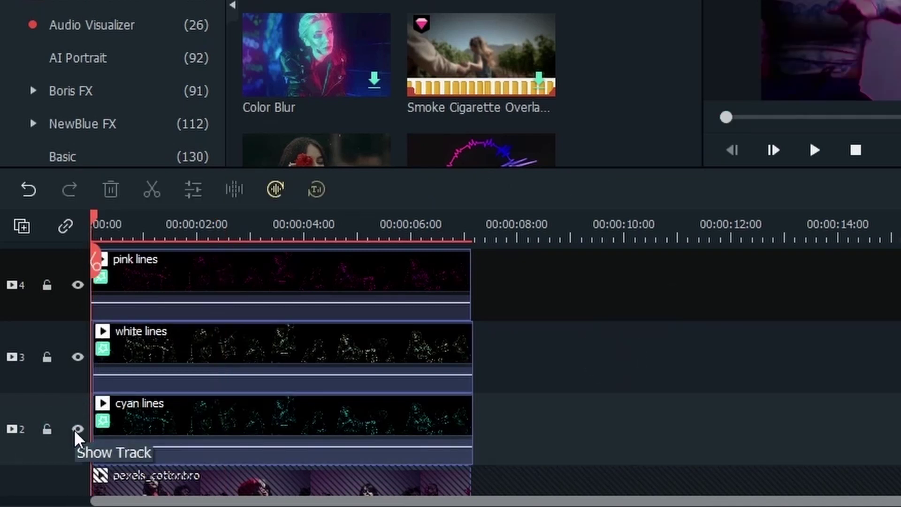
left_click(77, 429)
left_click(77, 357)
left_click(78, 284)
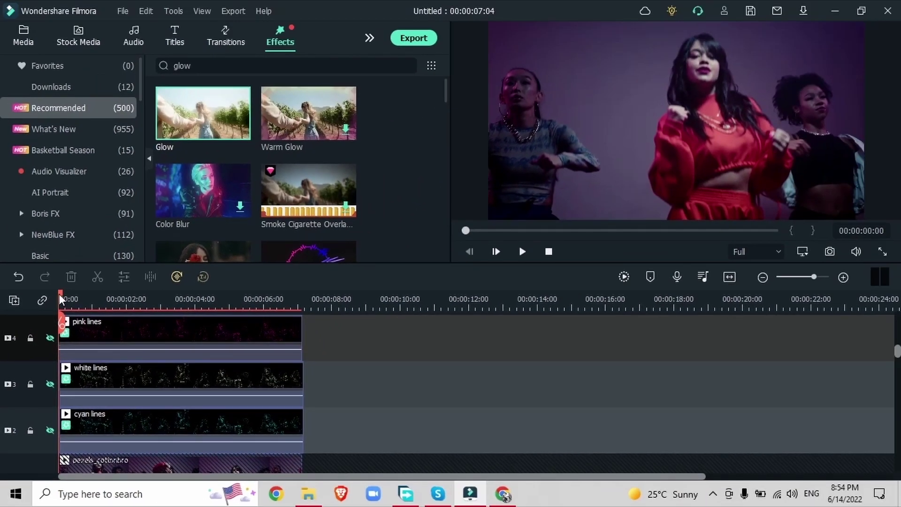
Add timeline markers at 00:00:01:11 and 00:00:03:02
left_click_drag(60, 294, 107, 312)
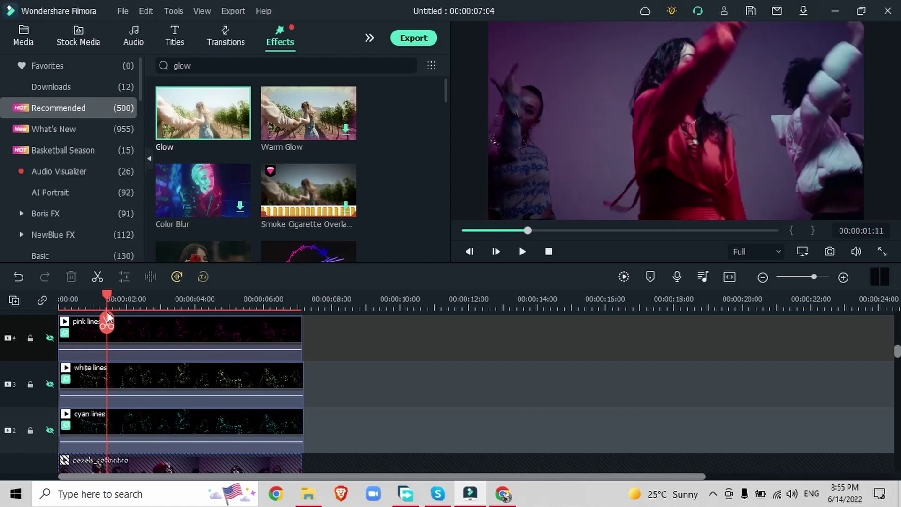
key("m")
left_click_drag(120, 293, 156, 325)
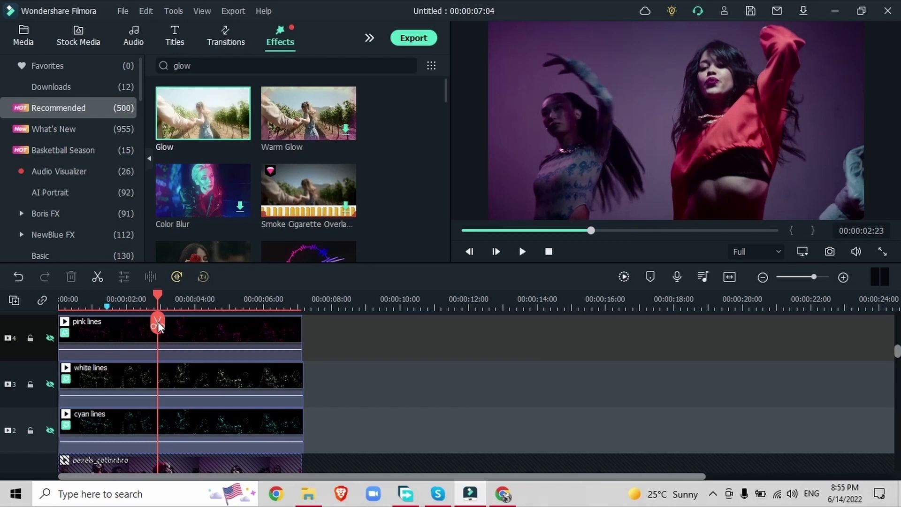
key("m")
left_click_drag(159, 322, 164, 325)
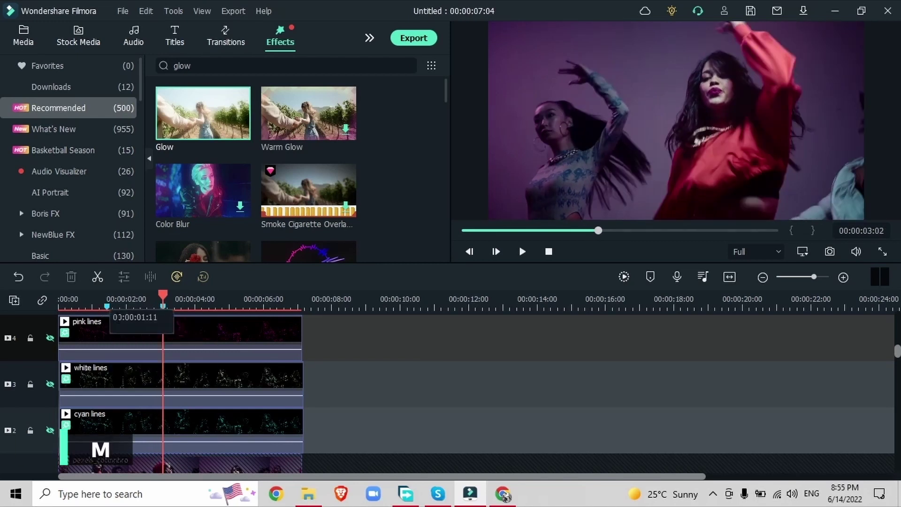
left_click_drag(164, 296, 68, 305)
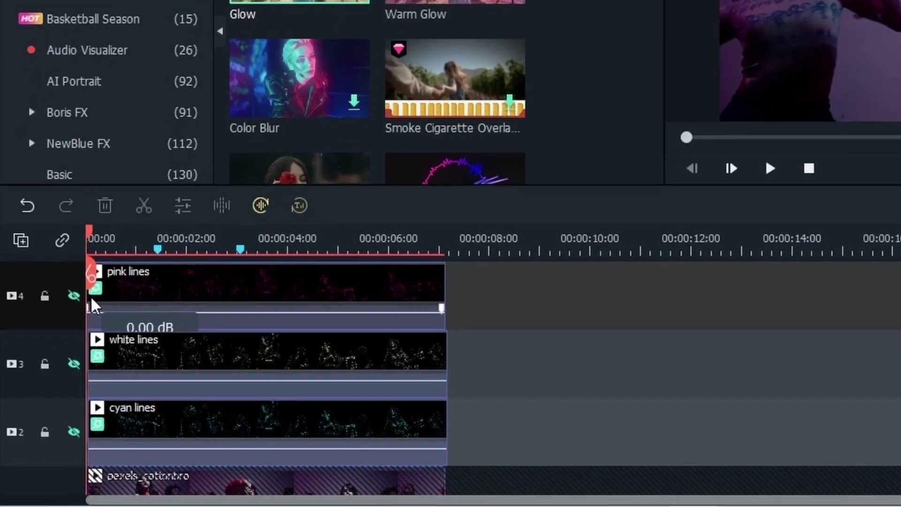
Show the pink and white lines tracks, select the cyan clip, and return to the 00:00:01:11 marker
left_click(57, 325)
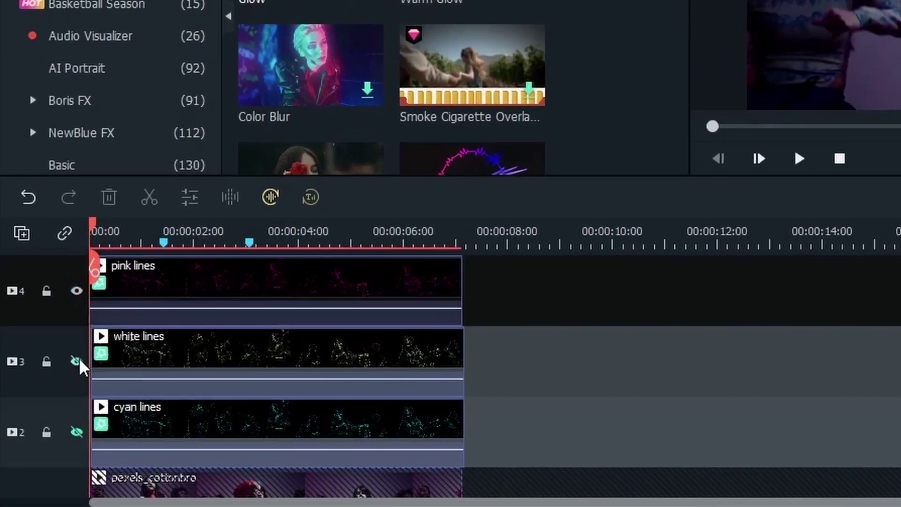
left_click(78, 359)
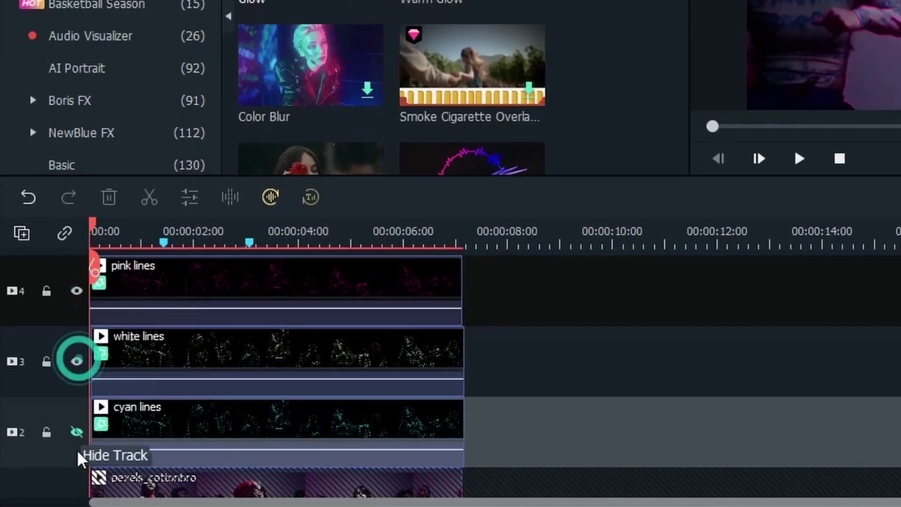
left_click(207, 402)
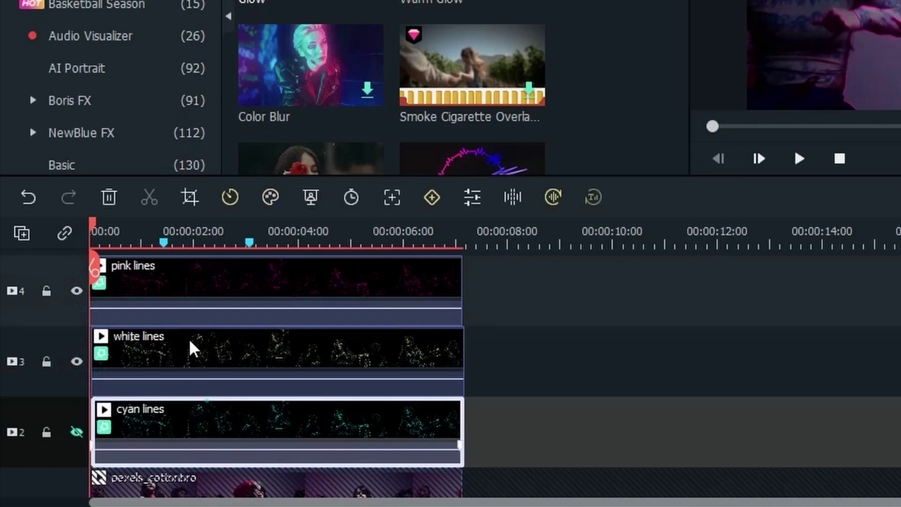
left_click(160, 238)
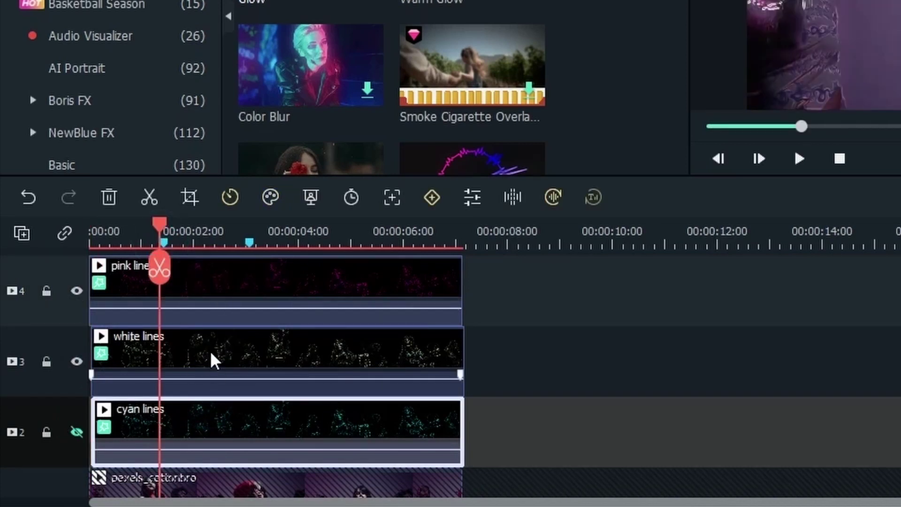
Split the pink, white and cyan lines clips at 00:00:01:11
left_click(238, 368)
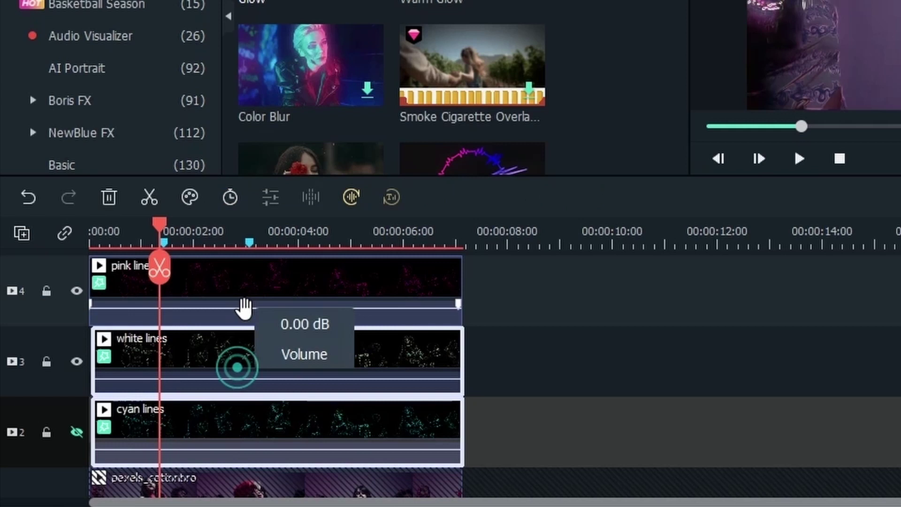
left_click(240, 285)
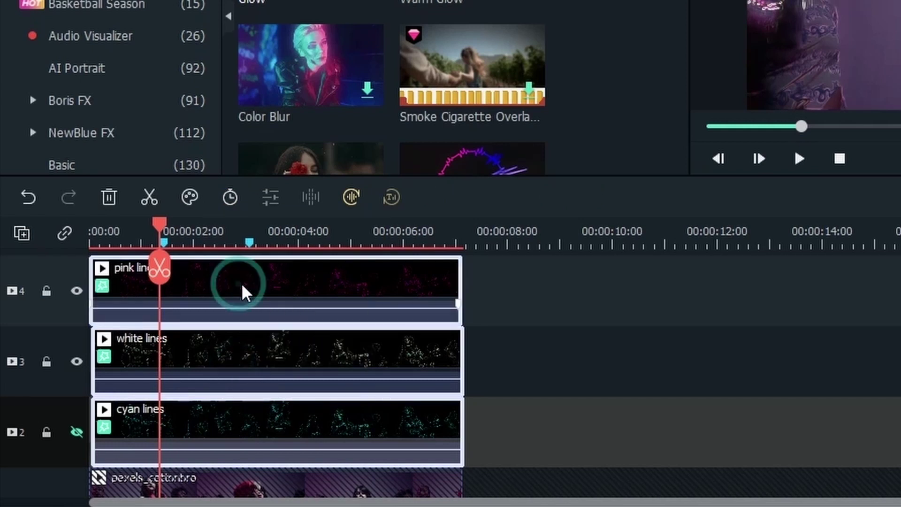
left_click(157, 267)
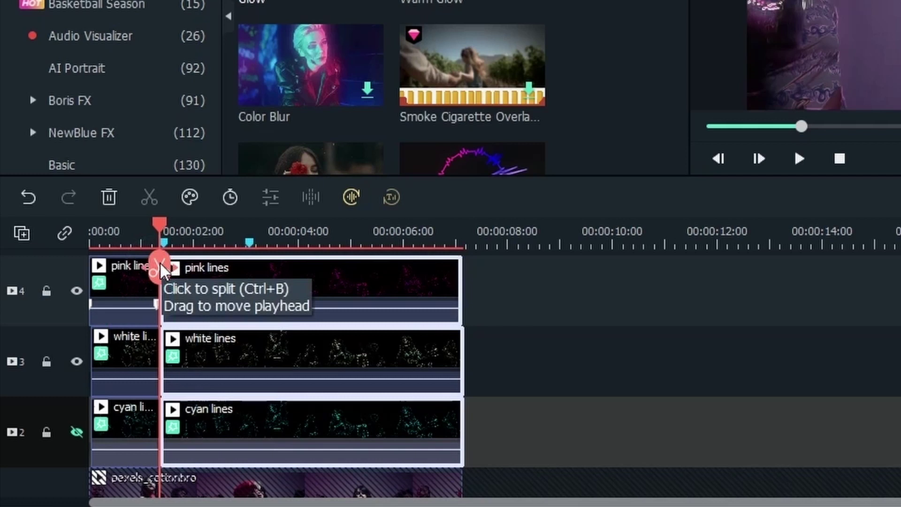
left_click_drag(160, 261, 89, 268)
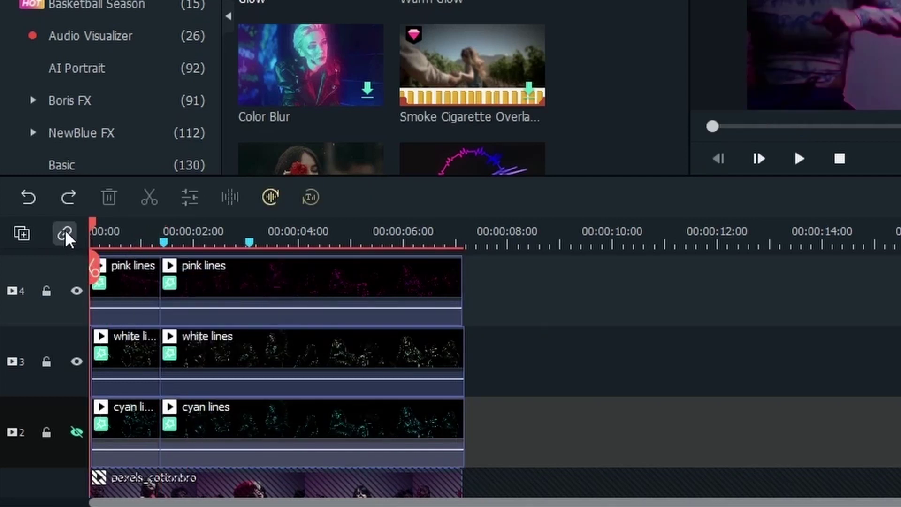
Delete the three leading line-clip pieces before 00:00:01:11
left_click(65, 231)
left_click(120, 283)
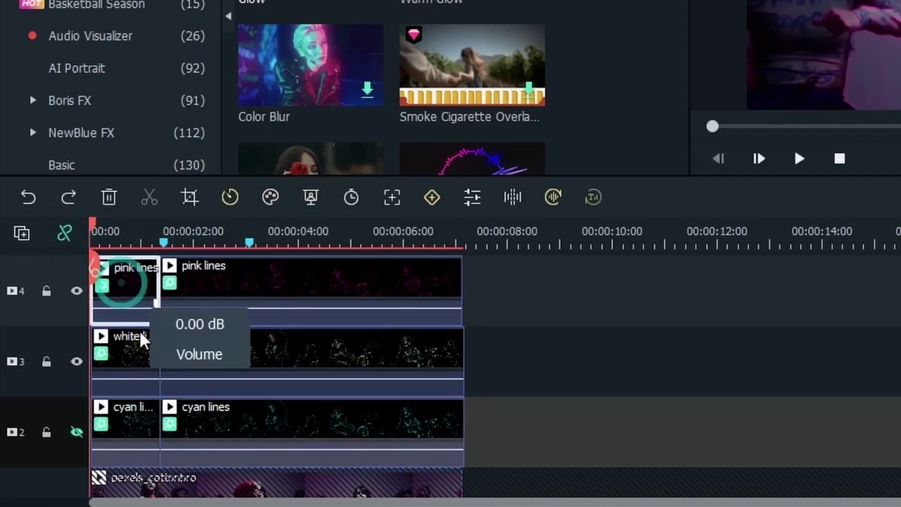
left_click(126, 338, "ctrl")
left_click(132, 418, "ctrl")
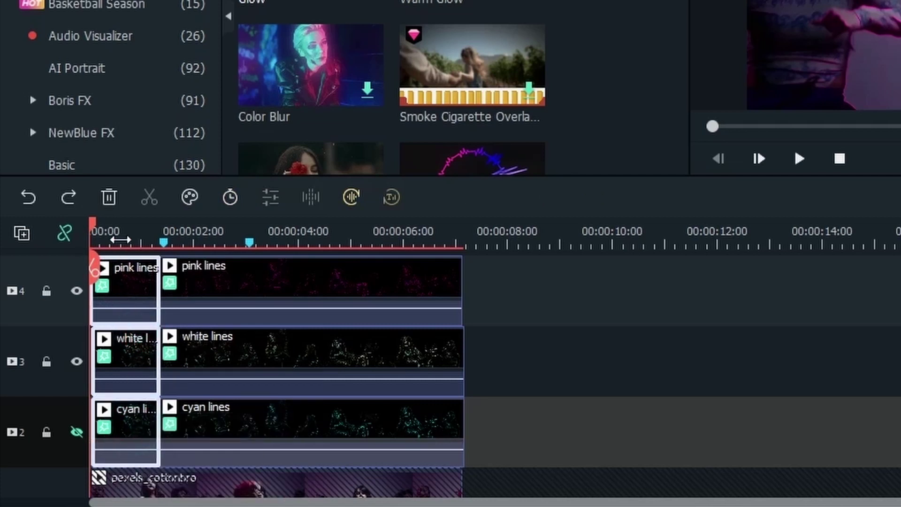
left_click(111, 199)
left_click_drag(117, 222, 146, 226)
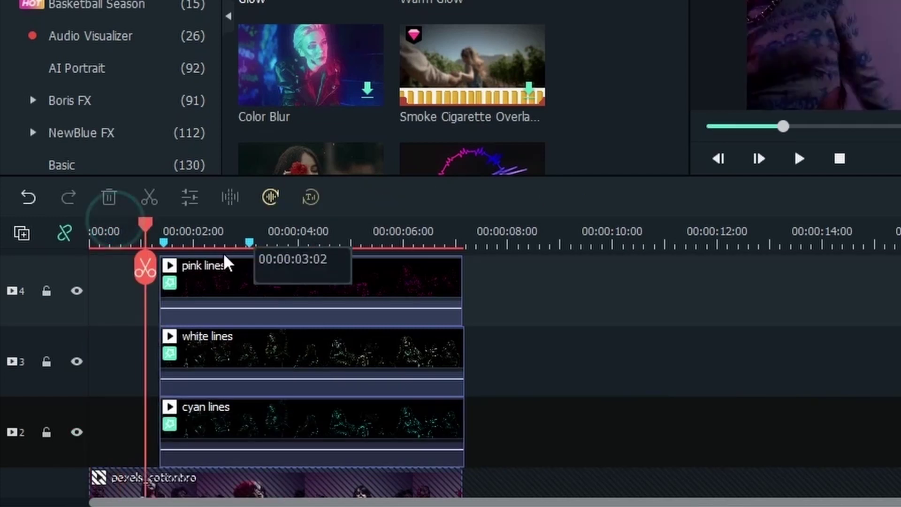
Delete the line clips' portions after the 00:00:03:02 marker
left_click(250, 244)
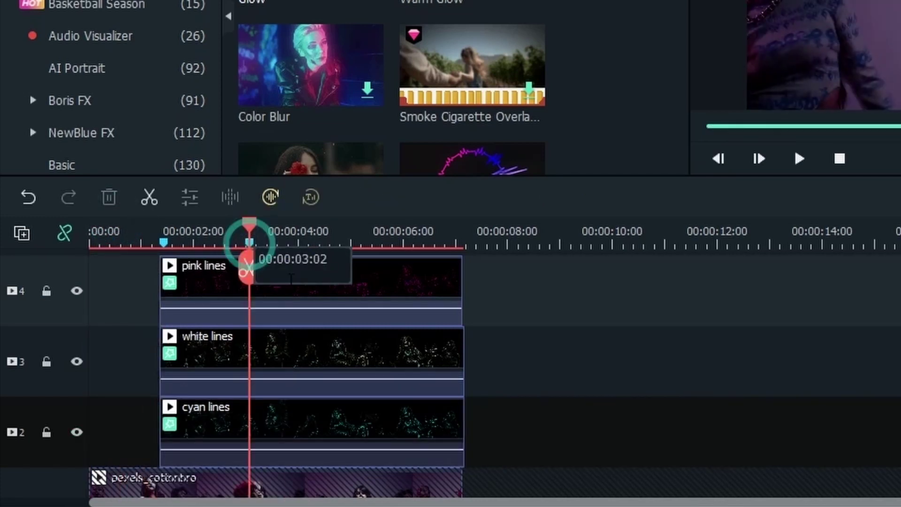
left_click(366, 284)
key("Delete")
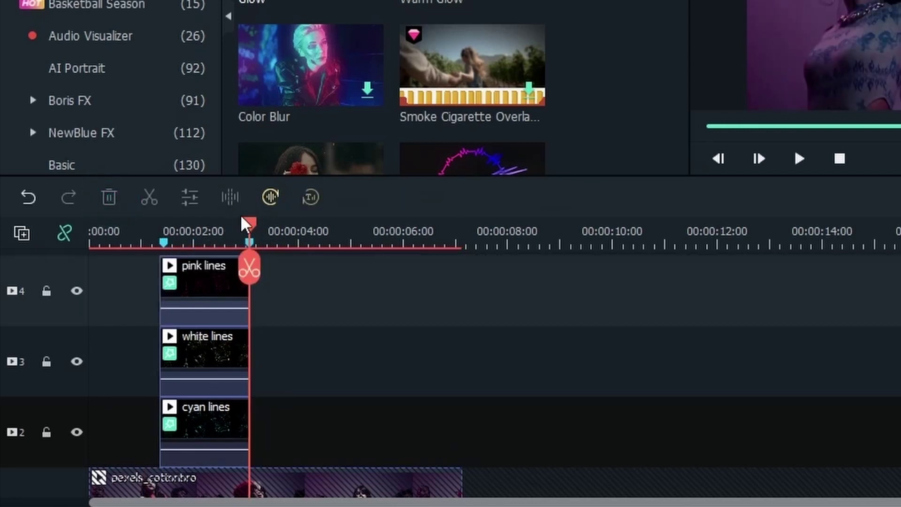
mouse_move(241, 218)
left_click_drag(241, 218, 399, 244)
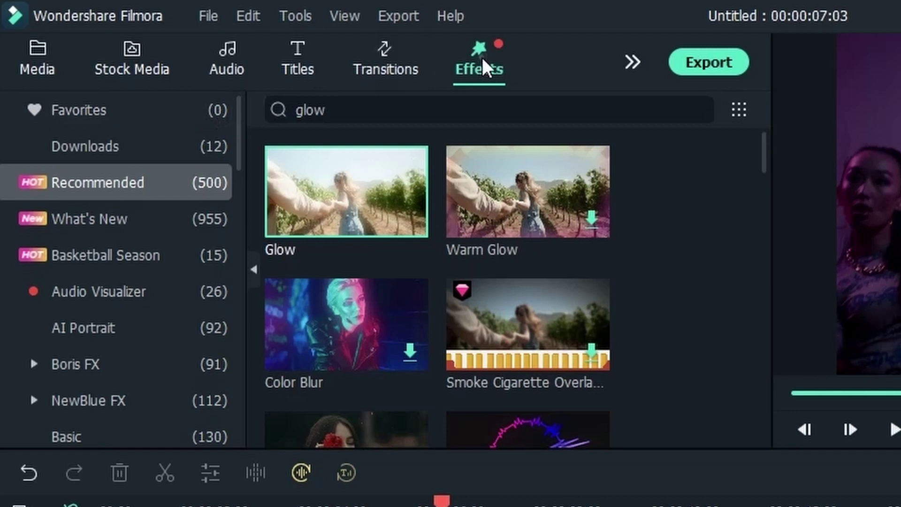
Drag Beam Edge Flow 03 from AI Portrait effects onto track 3 after the white lines clip
left_click(481, 68)
left_click(105, 328)
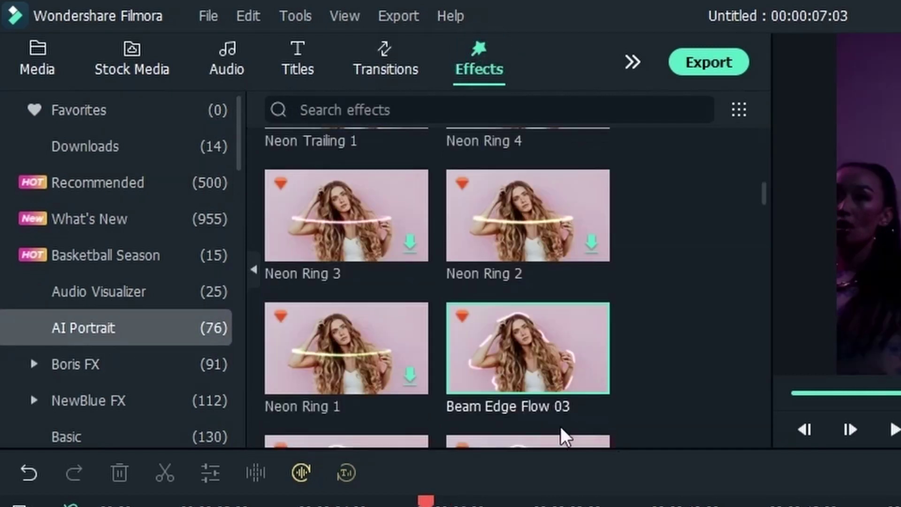
mouse_move(488, 412)
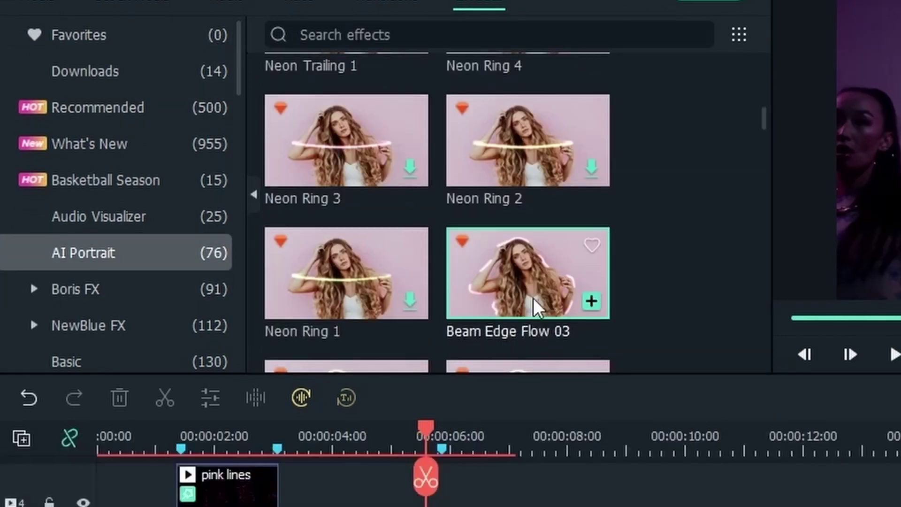
left_click_drag(535, 320, 305, 506)
left_click_drag(305, 360, 319, 364)
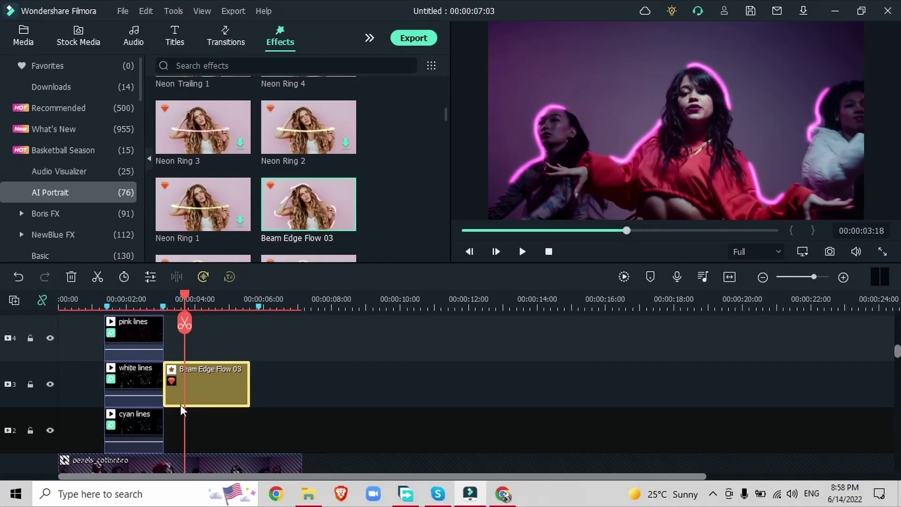
Set Beam Edge Flow 03's outline colour to bright green #22ff00 and apply it
double_click(204, 384)
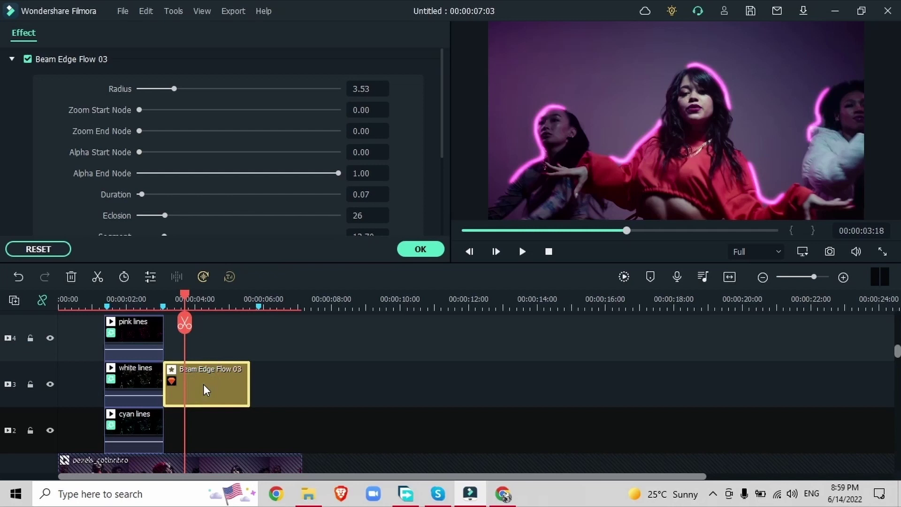
scroll(149, 143, "down", 3)
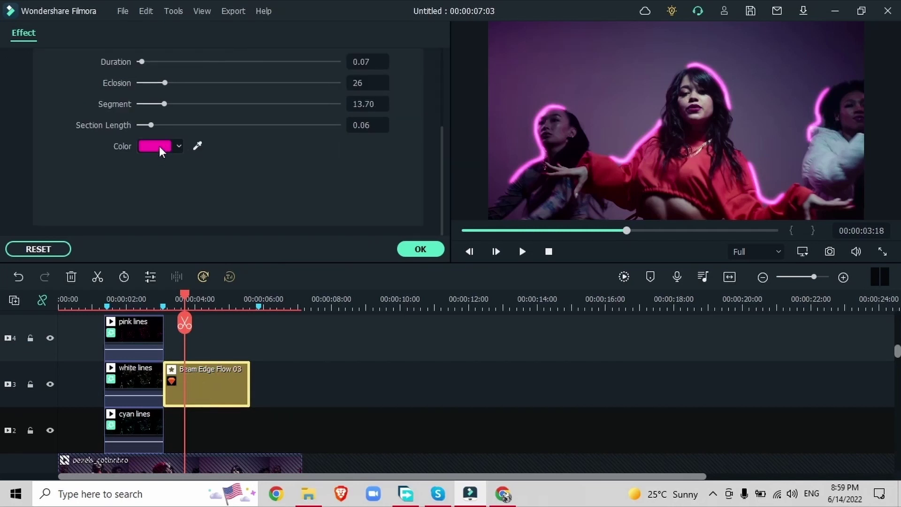
left_click(162, 145)
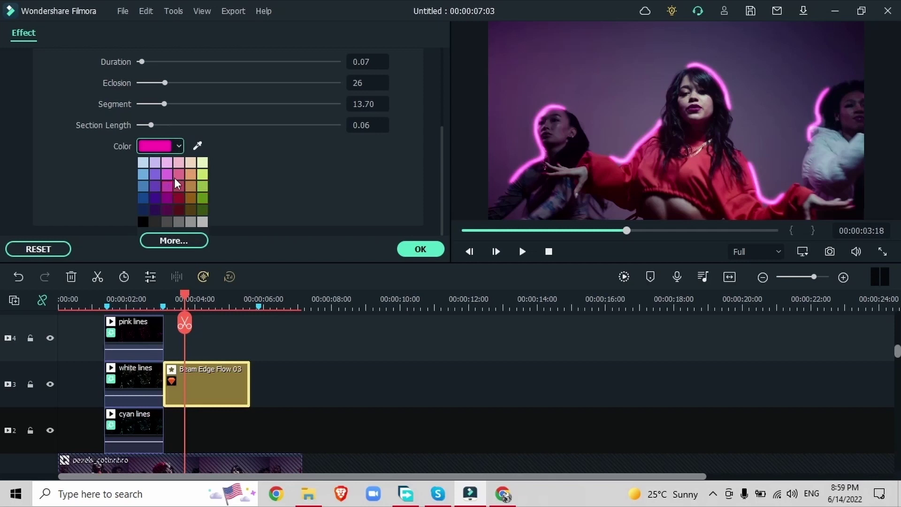
left_click(172, 240)
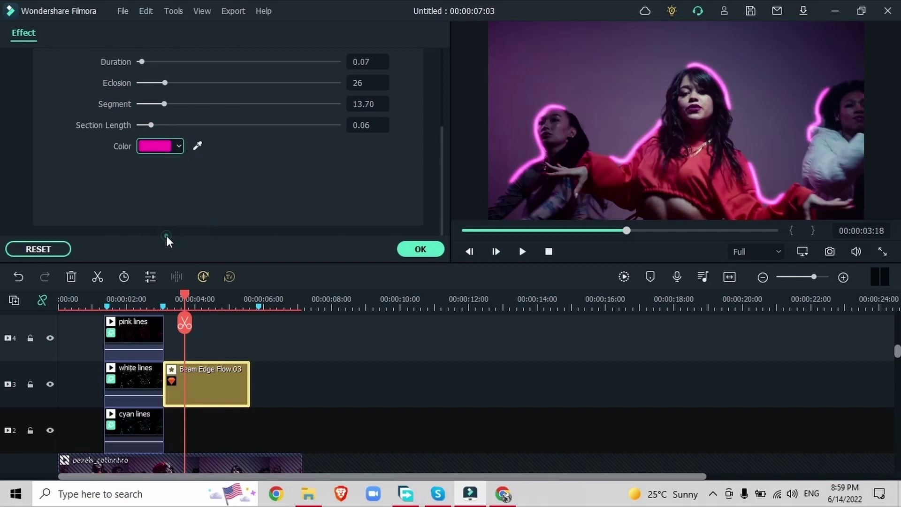
left_click_drag(543, 203, 540, 126)
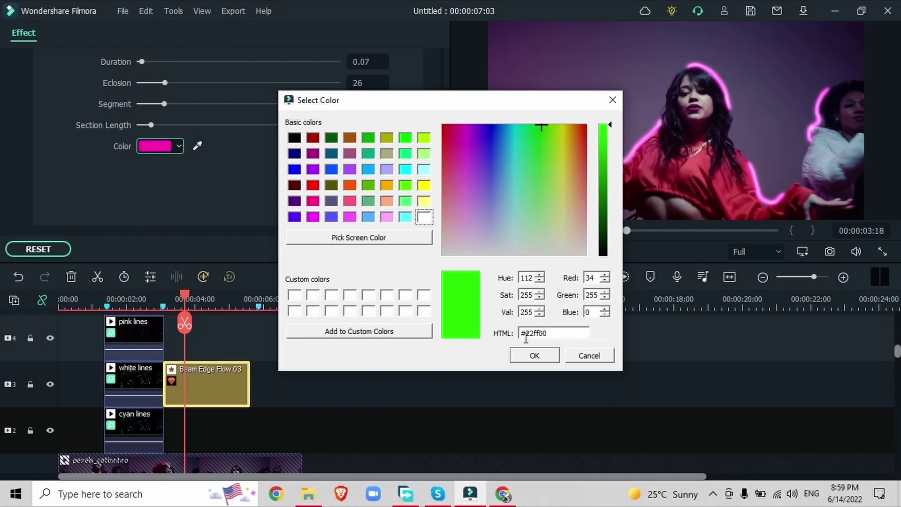
left_click(534, 355)
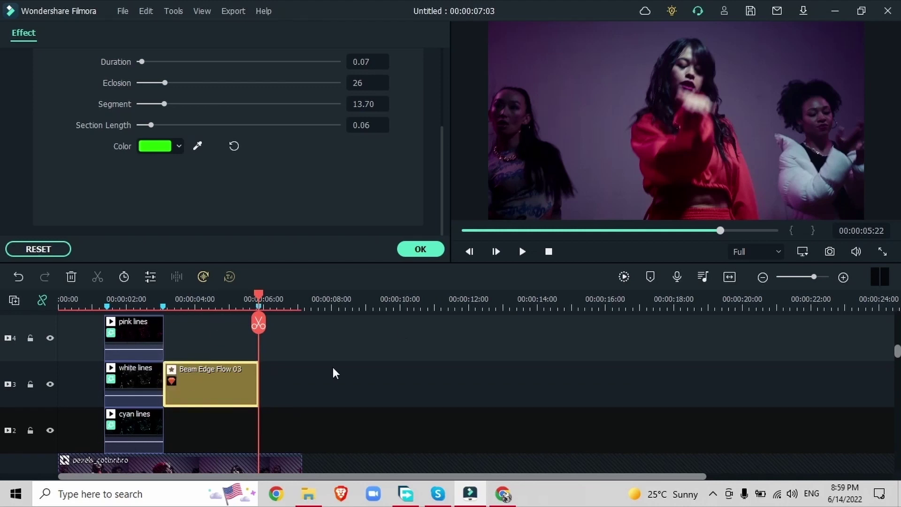
left_click(421, 249)
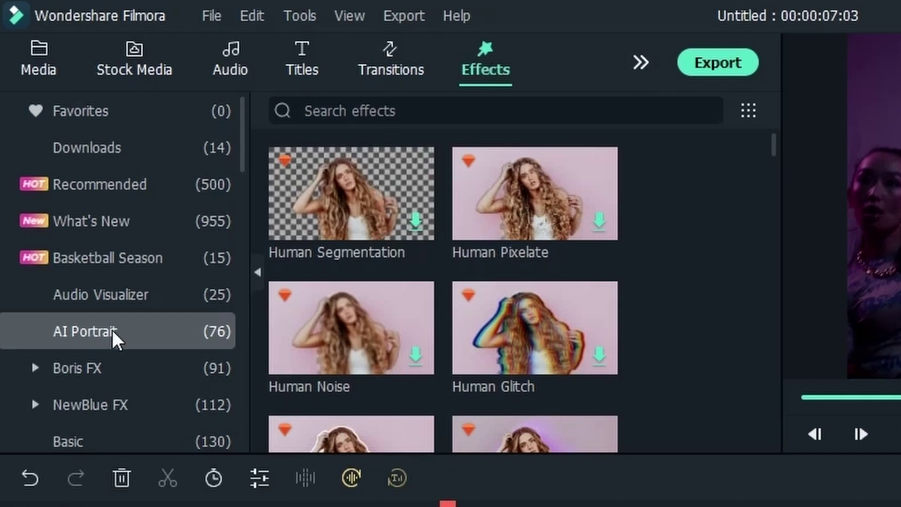
Place the Sunglasses AR sticker on track 3 after Beam Edge Flow 03, ending at 00:00:07:03
scroll(150, 301, "down", 5)
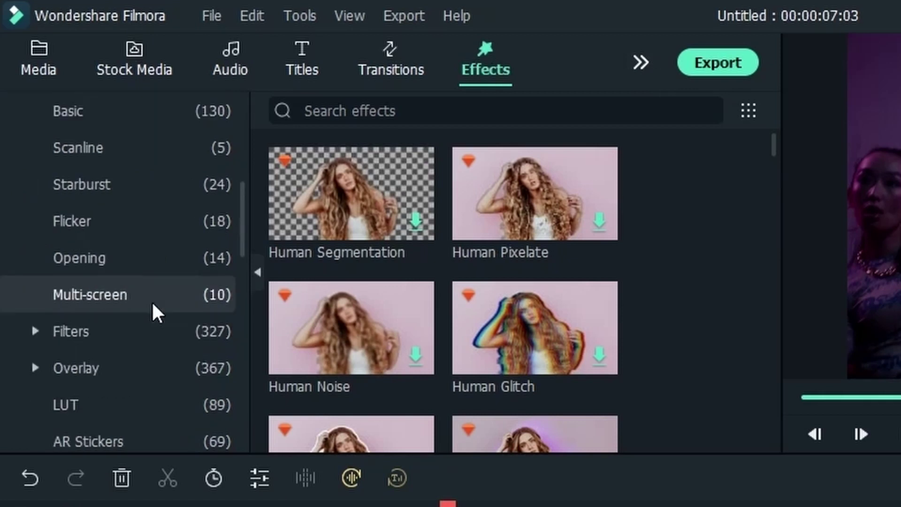
left_click(77, 442)
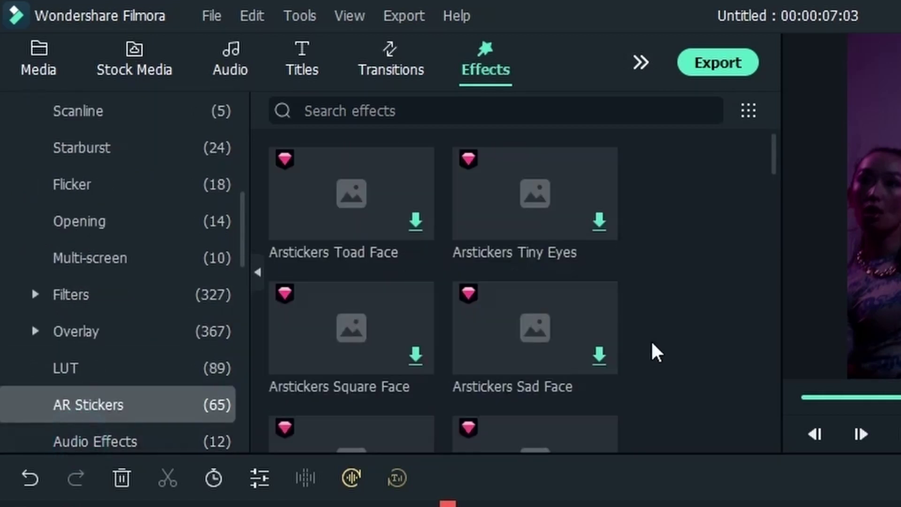
scroll(648, 342, "down", 15)
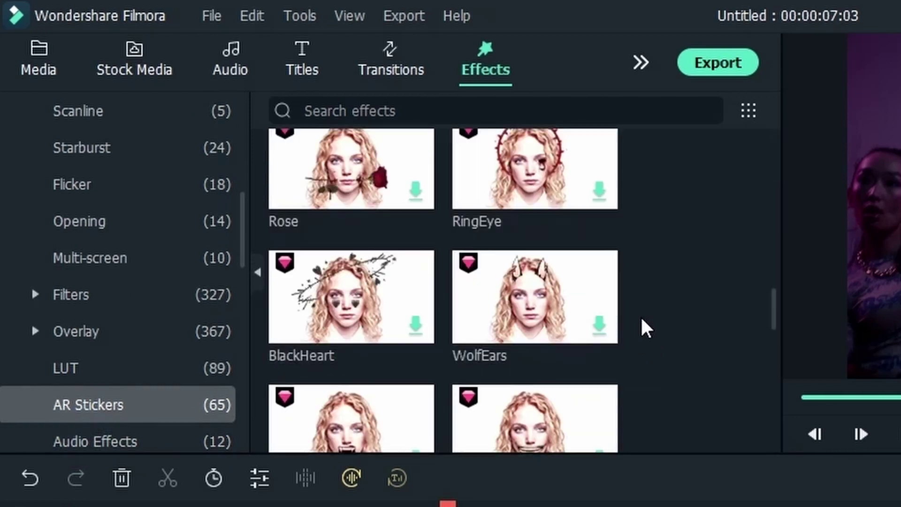
scroll(642, 320, "down", 3)
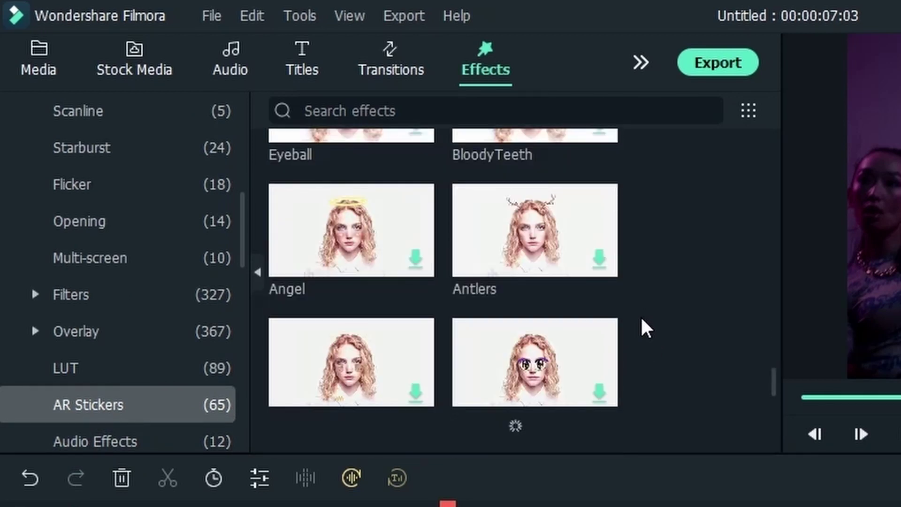
scroll(641, 320, "down", 9)
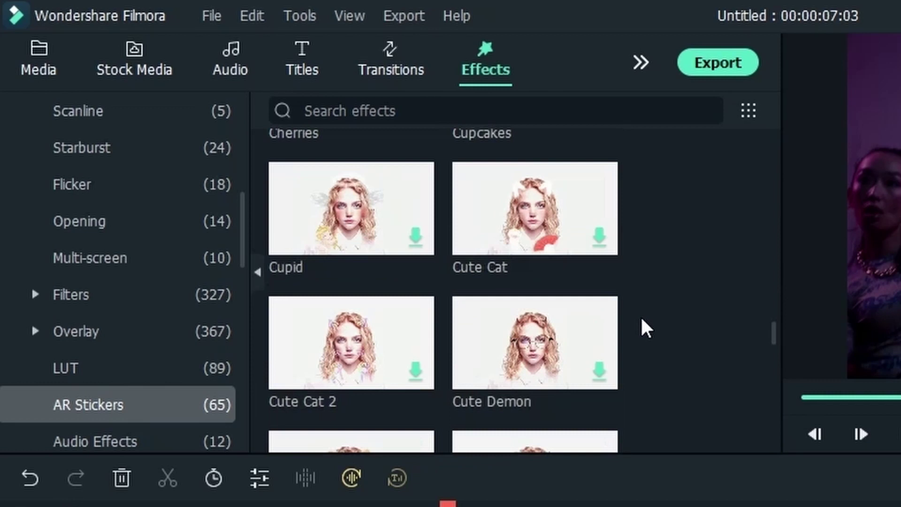
scroll(647, 328, "down", 5)
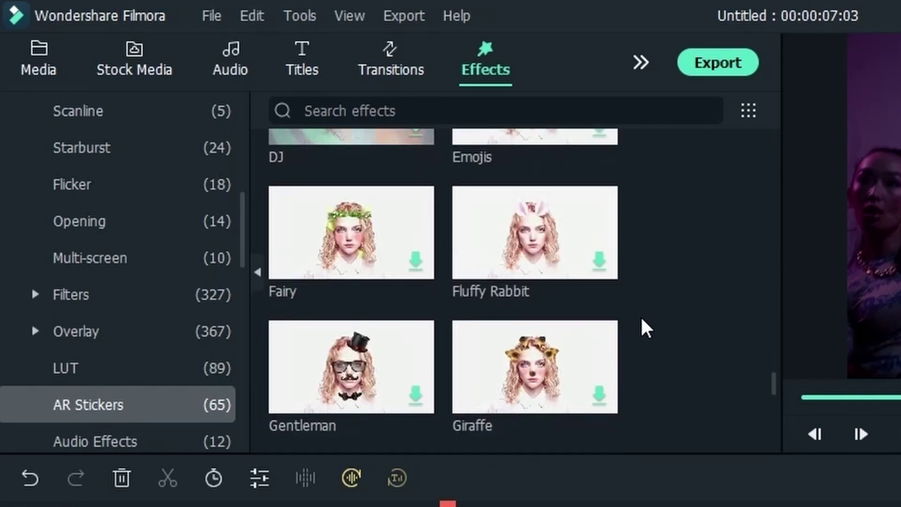
scroll(642, 320, "down", 10)
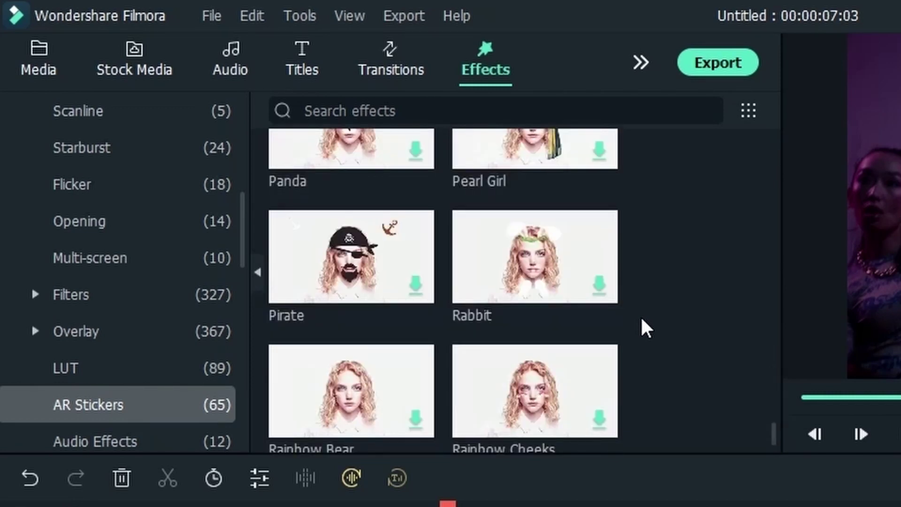
scroll(642, 320, "down", 5)
left_click_drag(289, 367, 454, 506)
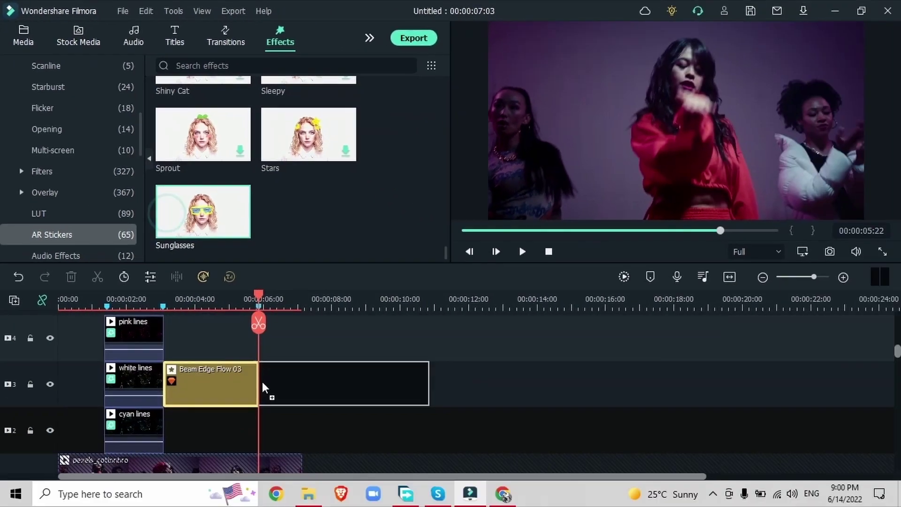
left_click_drag(263, 386, 263, 385)
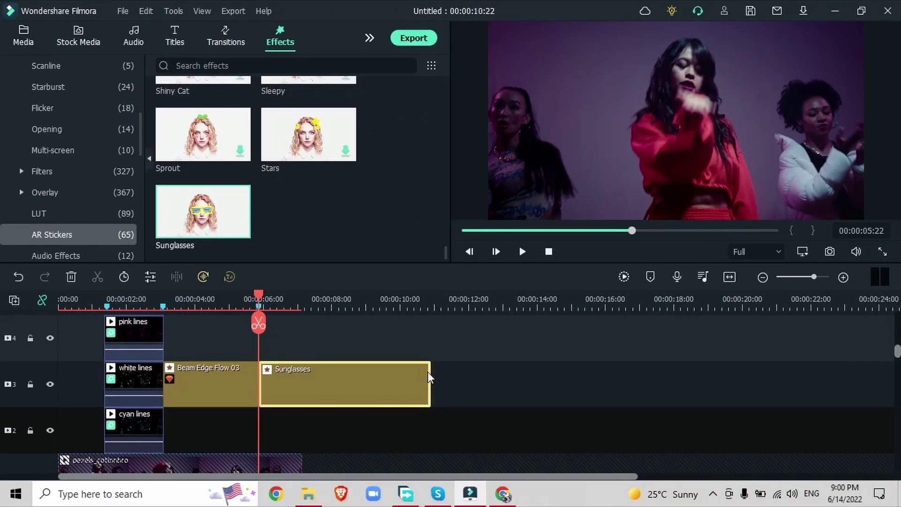
left_click_drag(428, 372, 301, 394)
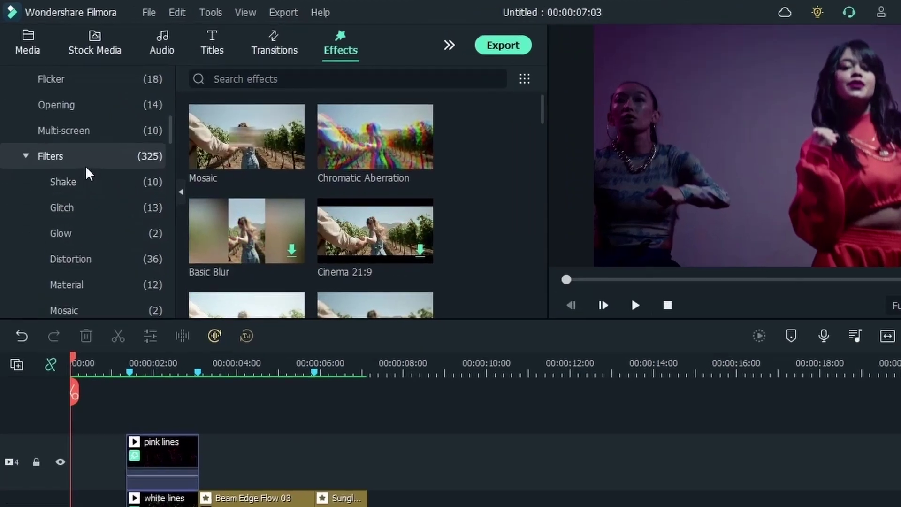
Add the Instagram TheUnicorn filter to track 5 from the start to 00:00:07:03
left_click(71, 131)
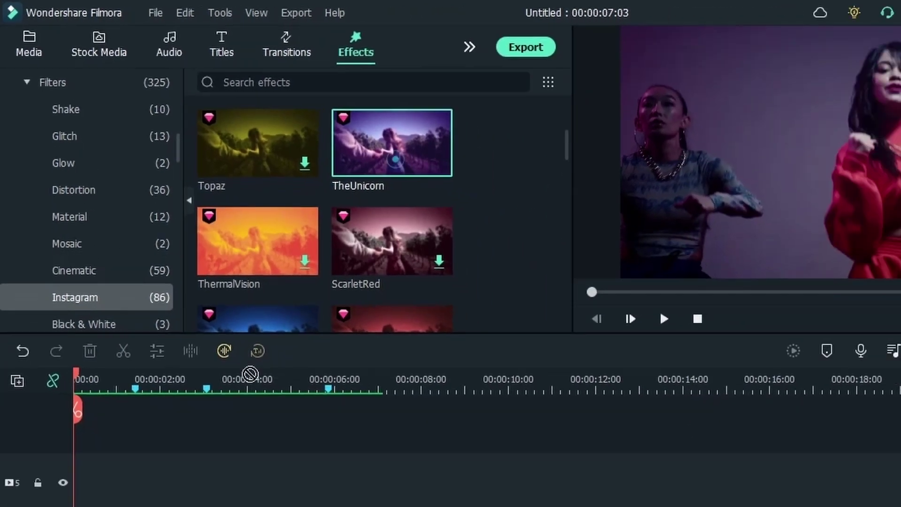
left_click_drag(535, 194, 63, 378)
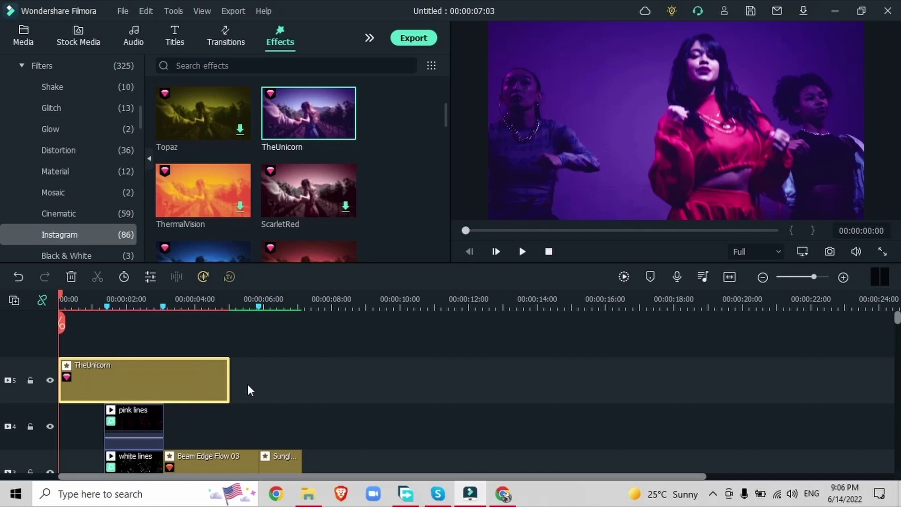
left_click_drag(227, 376, 302, 393)
left_click(280, 302)
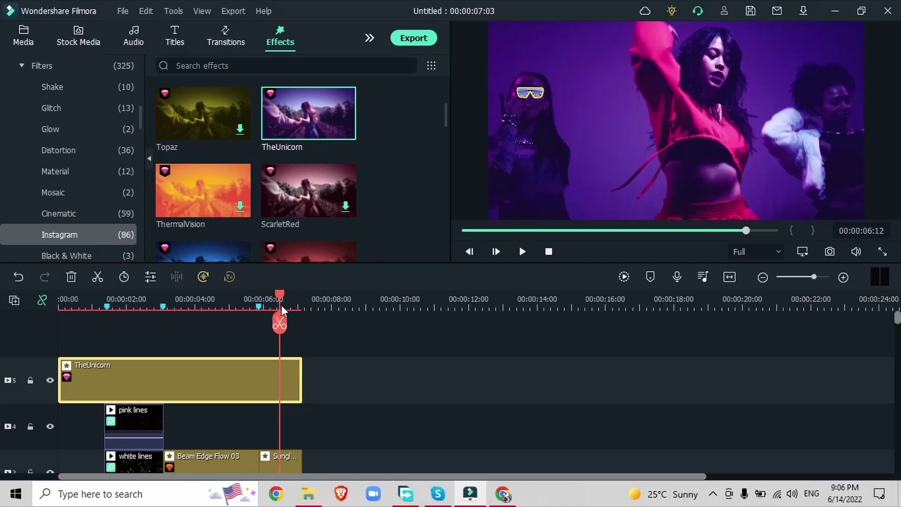
Lower TheUnicorn filter's strength to 59 and apply it
double_click(235, 372)
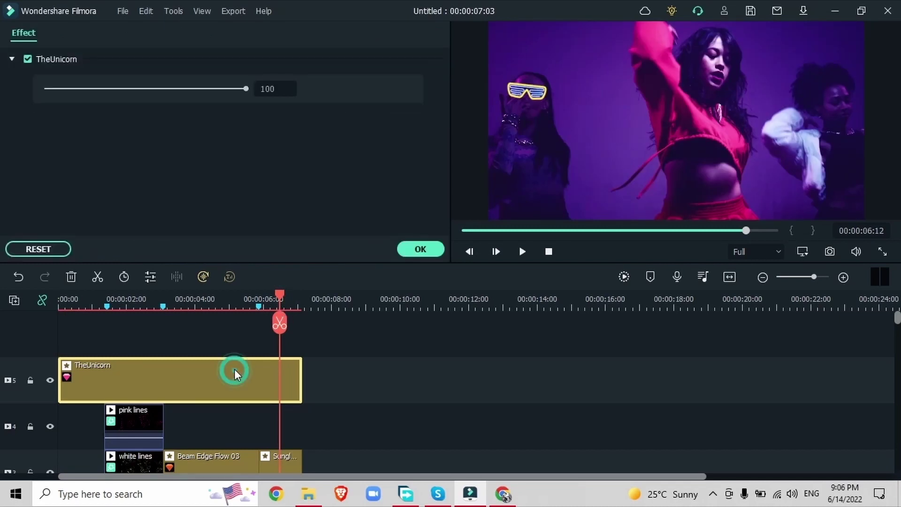
left_click(165, 89)
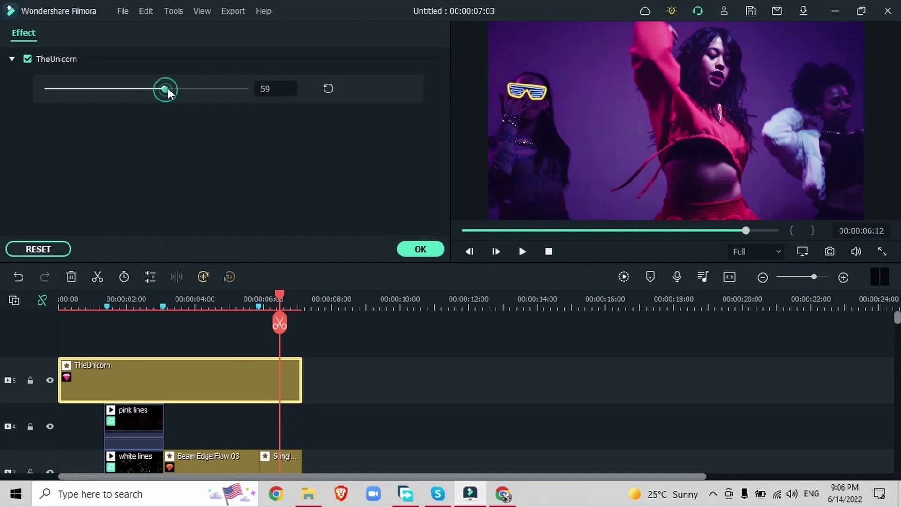
left_click(422, 254)
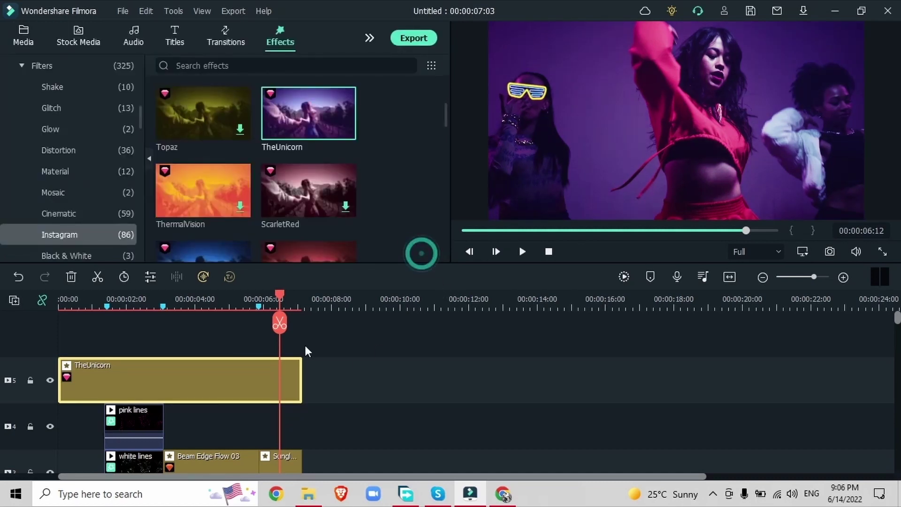
Move the playhead to 00:00:04:19 to view the green outlines under the purple tint
left_click(222, 306)
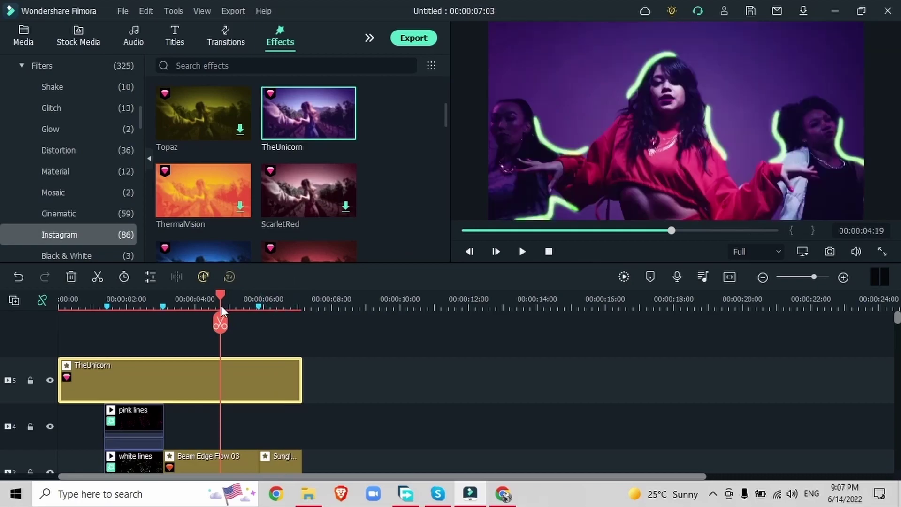